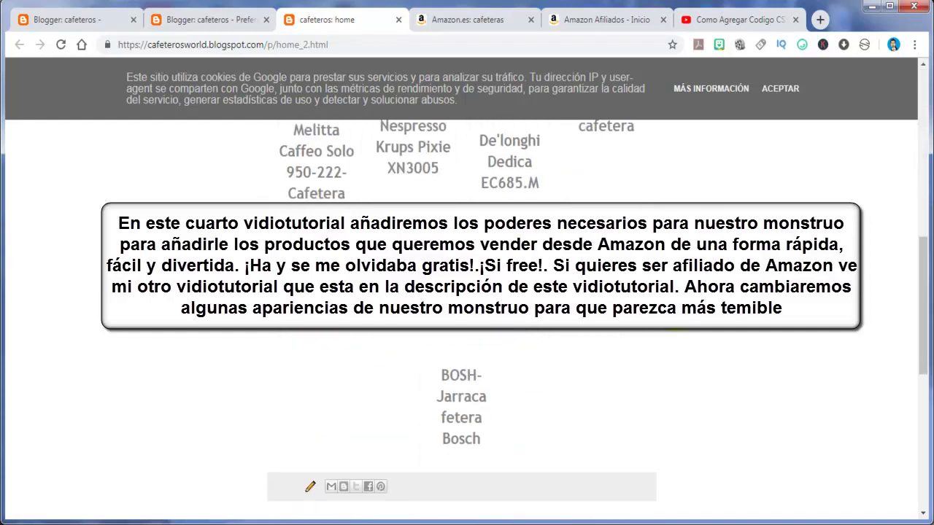
- Look over the coffee maker products shown on the blog's home page
{"action": "scroll", "coordinate": [612, 421], "scroll_direction": "up", "scroll_amount": 2}
{"action": "scroll", "coordinate": [386, 327], "scroll_direction": "down", "scroll_amount": 3}
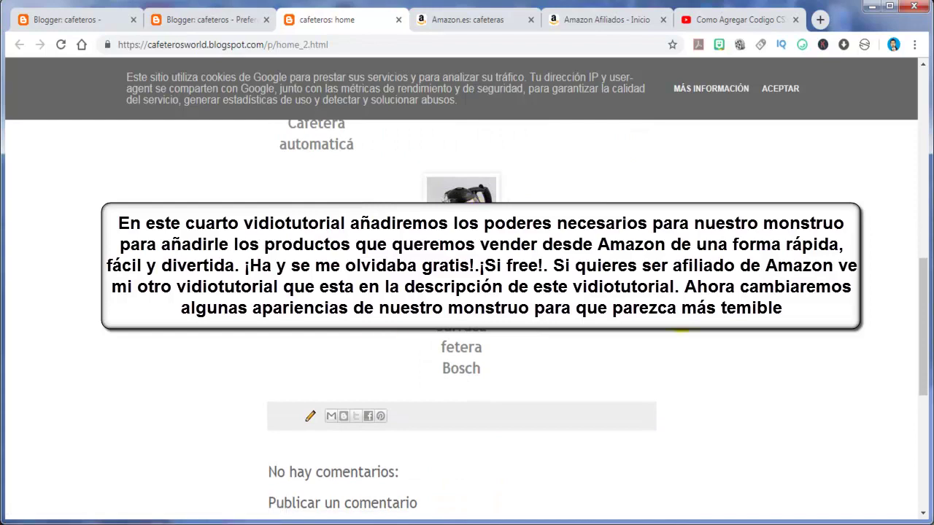
{"action": "scroll", "coordinate": [467, 328], "scroll_direction": "up", "scroll_amount": 5}
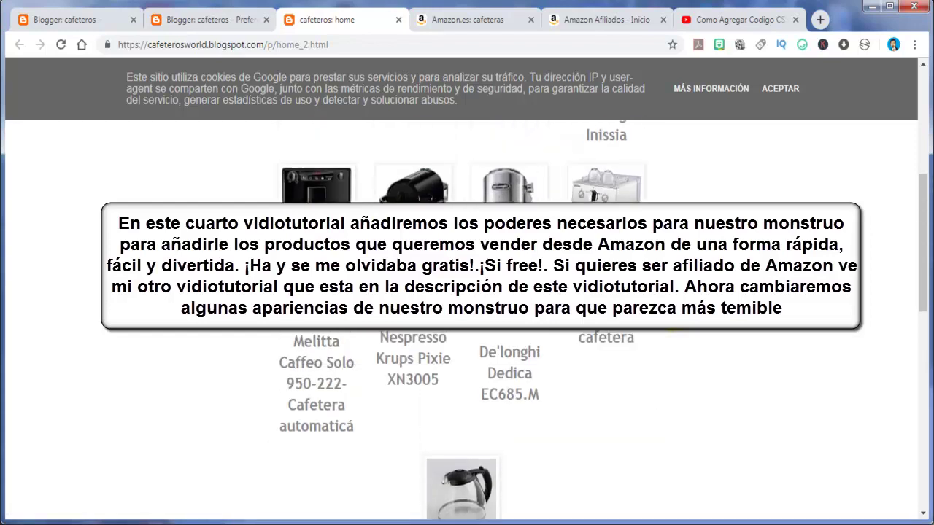
{"action": "scroll", "coordinate": [386, 328], "scroll_direction": "down", "scroll_amount": 5}
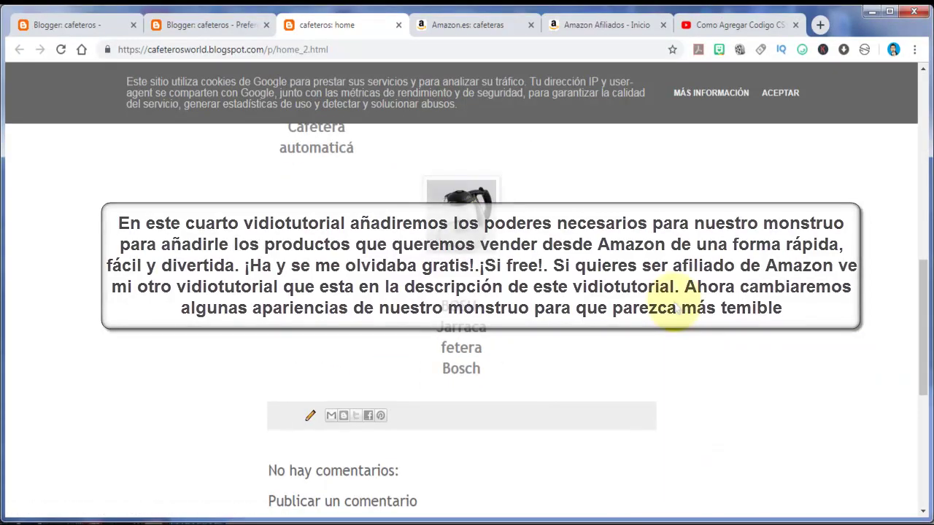
{"action": "scroll", "coordinate": [675, 306], "scroll_direction": "up", "scroll_amount": 3}
{"action": "scroll", "coordinate": [663, 304], "scroll_direction": "up", "scroll_amount": 2}
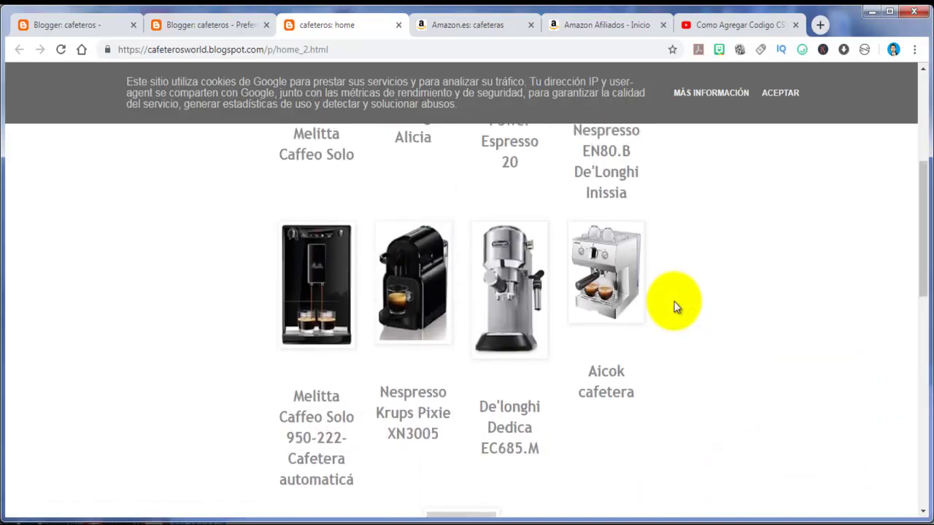
{"action": "scroll", "coordinate": [663, 304], "scroll_direction": "down", "scroll_amount": 4}
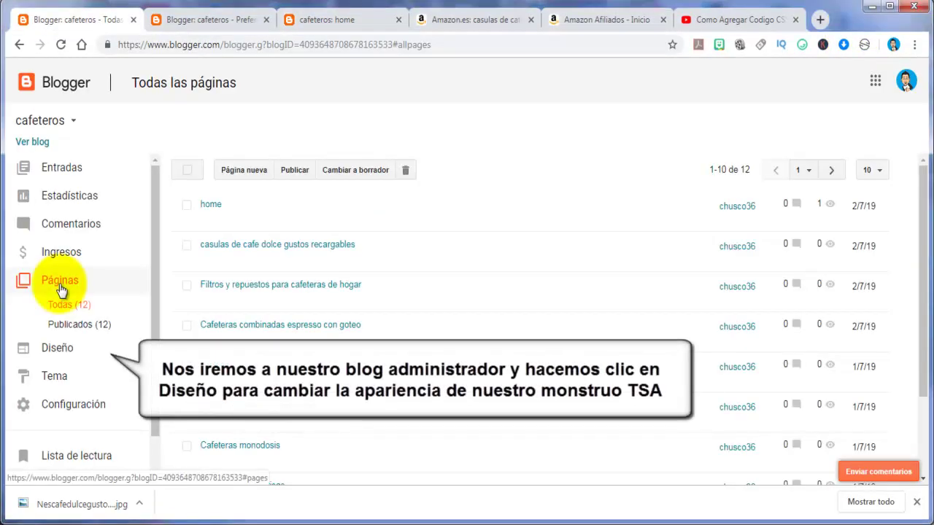
- In the blog's Diseño section, set the navigation bar gadget to "No" and save it
{"action": "left_click", "coordinate": [54, 355]}
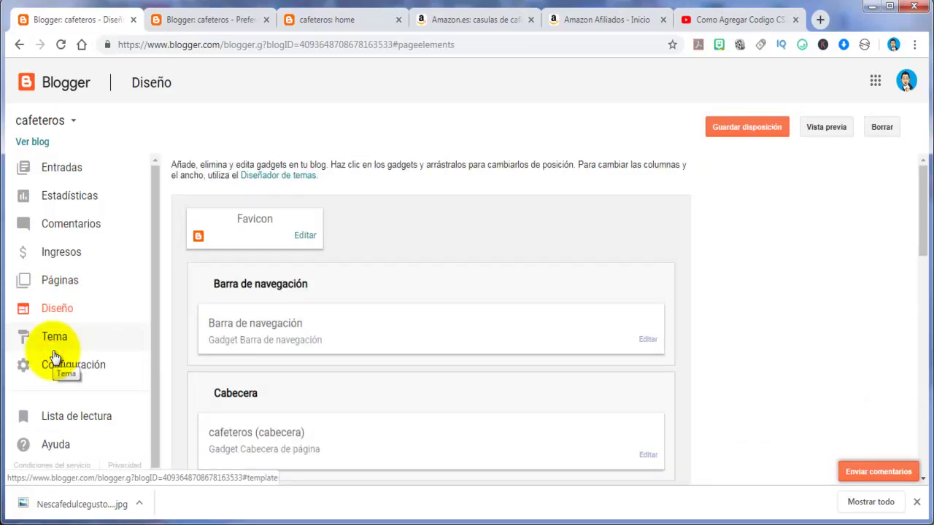
{"action": "left_click", "coordinate": [649, 342]}
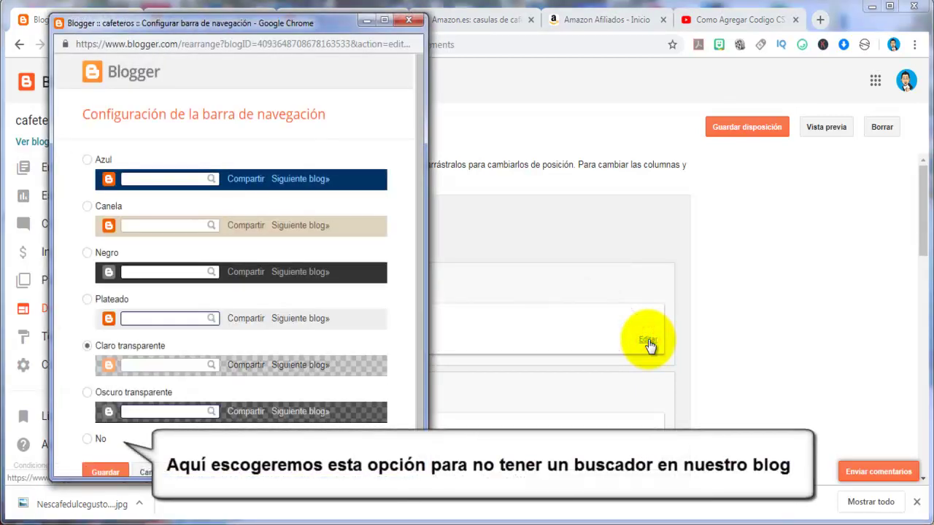
{"action": "left_click", "coordinate": [87, 440]}
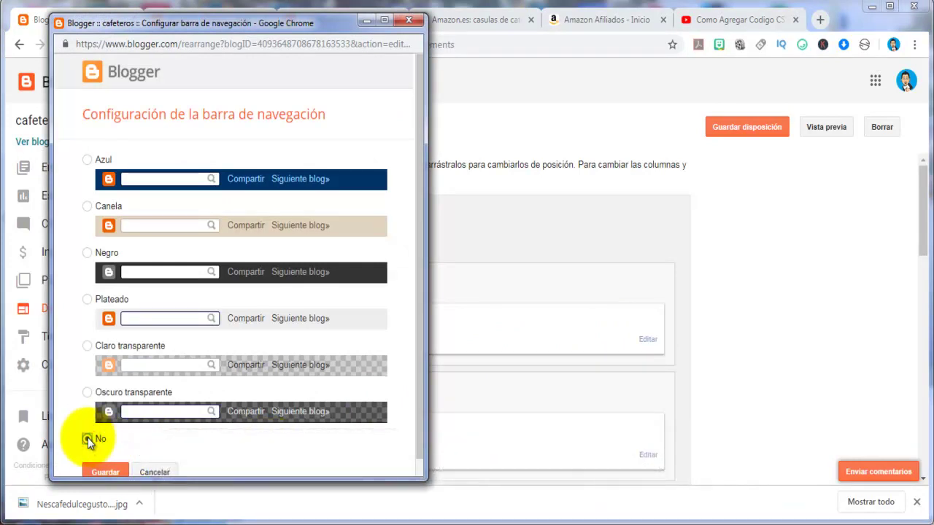
{"action": "scroll", "coordinate": [87, 440], "scroll_direction": "down", "scroll_amount": 1}
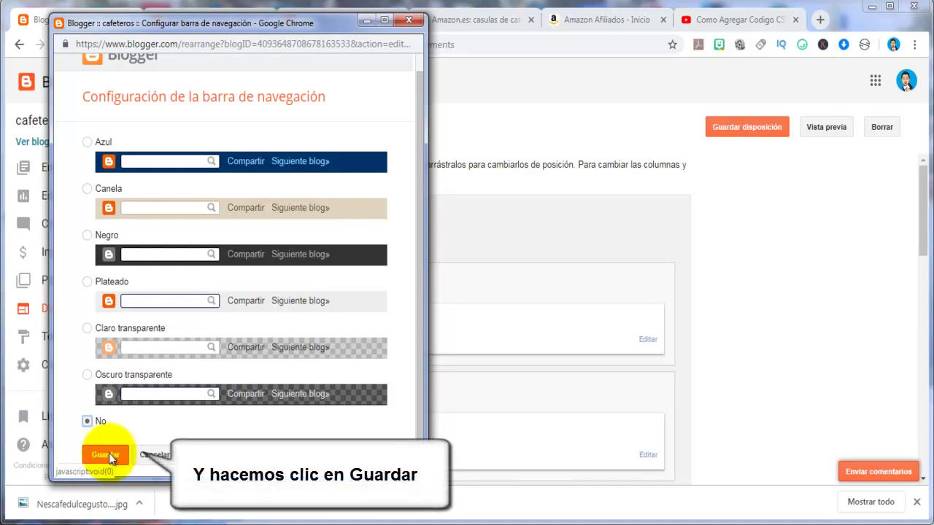
{"action": "left_click", "coordinate": [107, 453]}
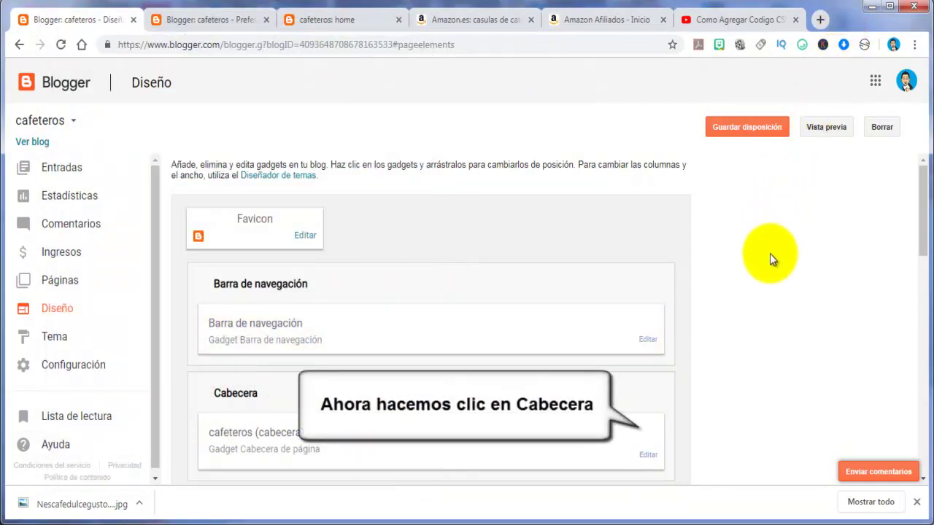
- Edit the Cabecera gadget and change the blog title to "Cafeteros World"
{"action": "left_click", "coordinate": [647, 458]}
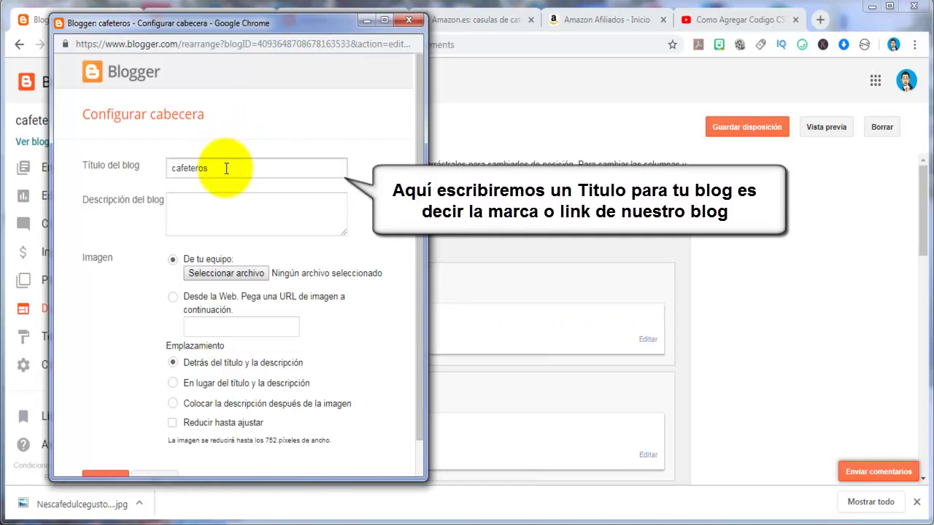
{"action": "left_click", "coordinate": [177, 169]}
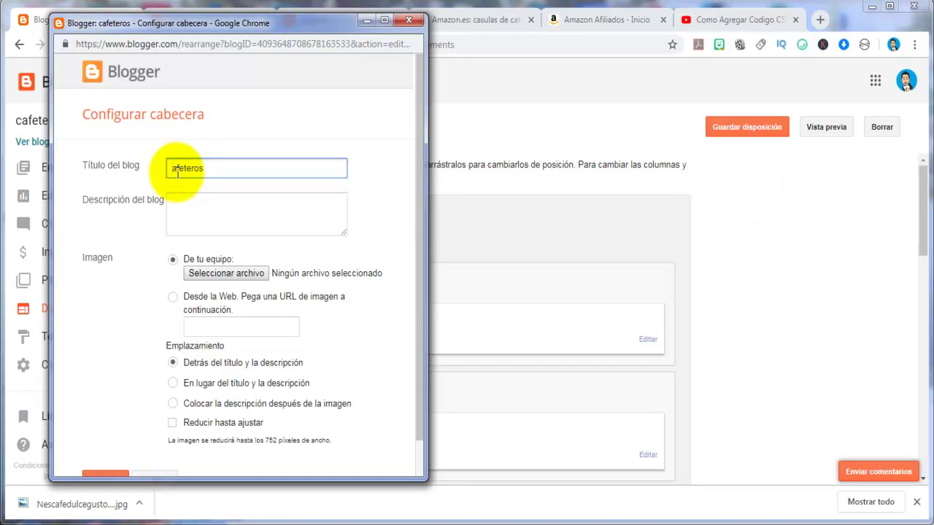
{"action": "type", "text": "C"}
{"action": "left_click_drag", "start_coordinate": [242, 22], "coordinate": [479, 51]}
{"action": "key", "text": "End"}
{"action": "type", "text": "Wr"}
{"action": "key", "text": "BackSpace"}
{"action": "type", "text": "orl"}
{"action": "key", "text": "ctrl+a"}
{"action": "key", "text": "End"}
{"action": "key", "text": "BackSpace"}
{"action": "type", "text": "k"}
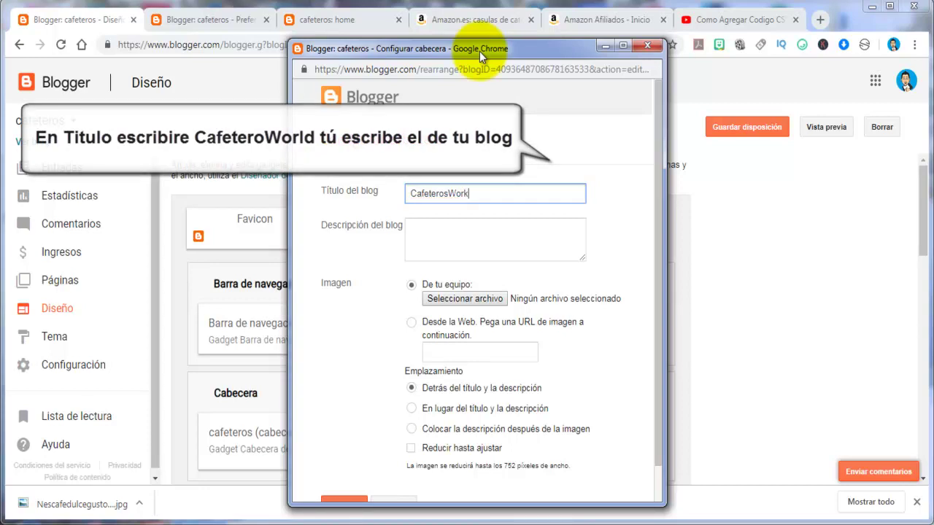
- Paste the blog description beginning "Esta página esta dedicada a los cafeteros del mundo" and save the header
{"action": "left_click", "coordinate": [535, 235]}
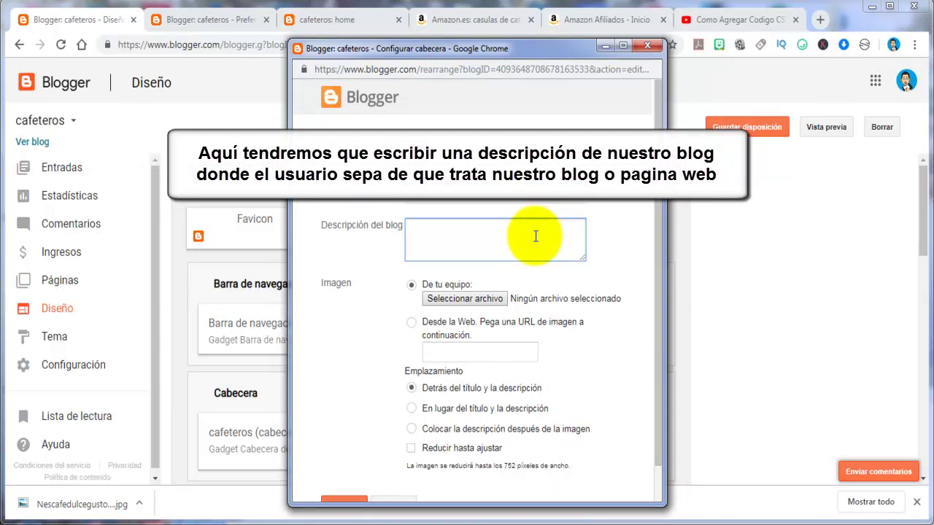
{"action": "key", "text": "ctrl+v"}
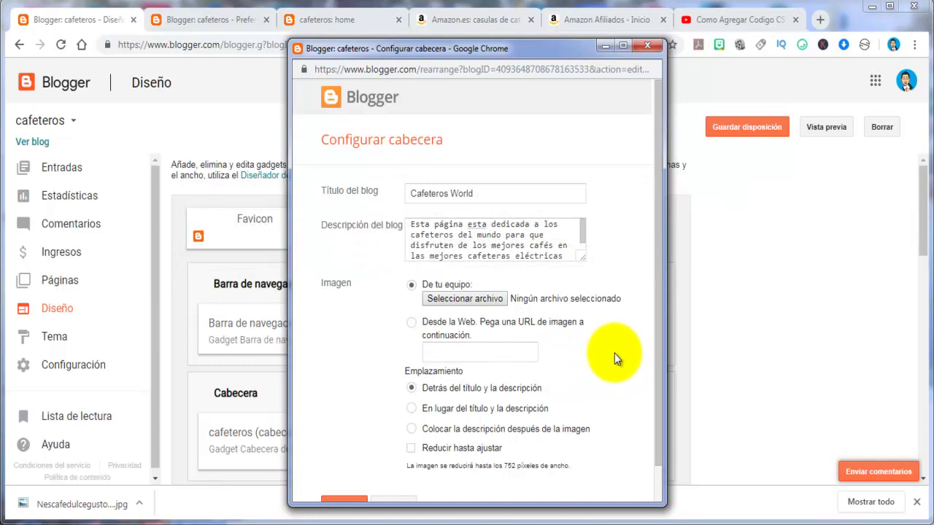
{"action": "scroll", "coordinate": [656, 343], "scroll_direction": "down", "scroll_amount": 1}
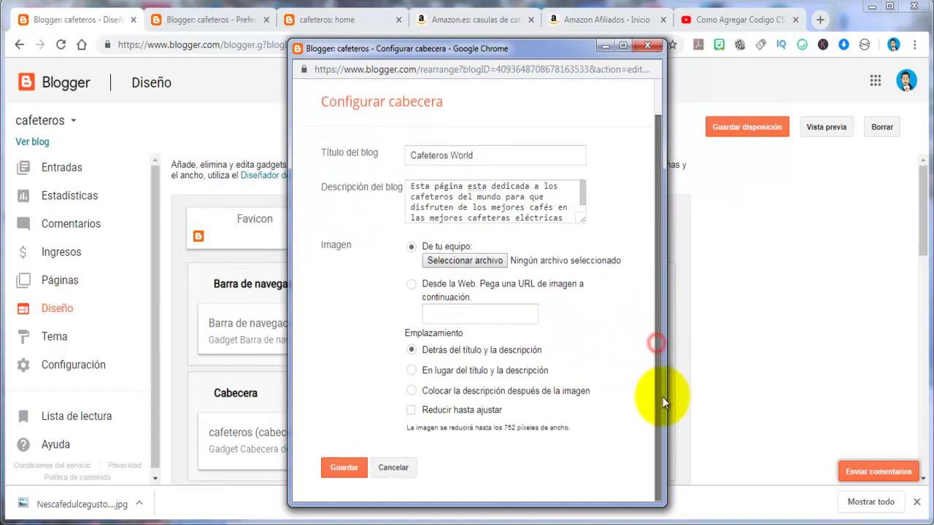
{"action": "left_click", "coordinate": [342, 469]}
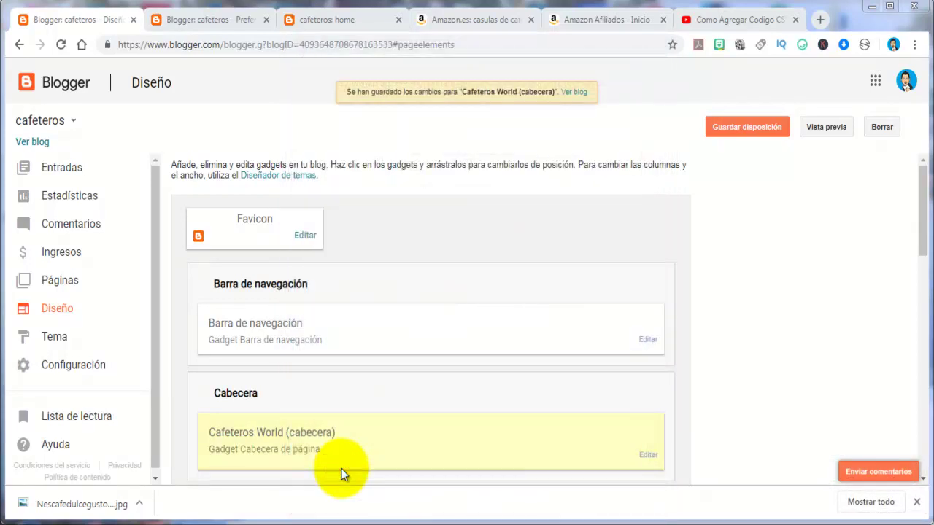
- Edit the Entradas del blog gadget in Principal and disable the post date, "Publicado por", the posting time and the comments
{"action": "left_click_drag", "start_coordinate": [924, 223], "coordinate": [923, 309]}
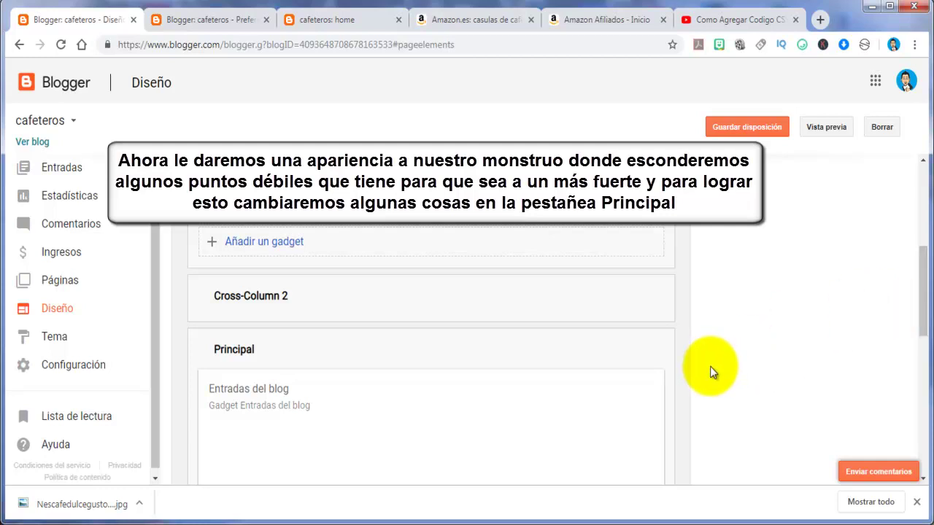
{"action": "scroll", "coordinate": [598, 401], "scroll_direction": "down", "scroll_amount": 1}
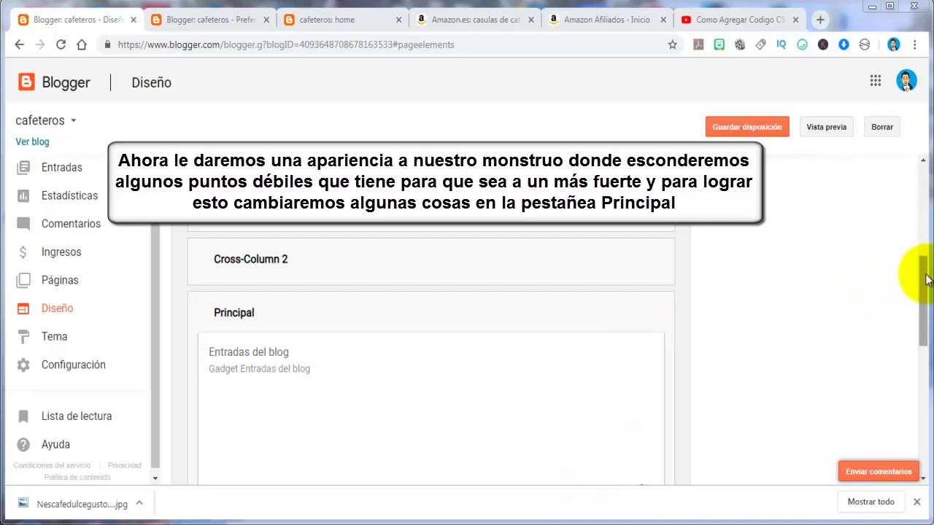
{"action": "mouse_move", "coordinate": [925, 280]}
{"action": "left_mouse_down"}
{"action": "mouse_move", "coordinate": [924, 272]}
{"action": "mouse_move", "coordinate": [923, 299]}
{"action": "left_mouse_up"}
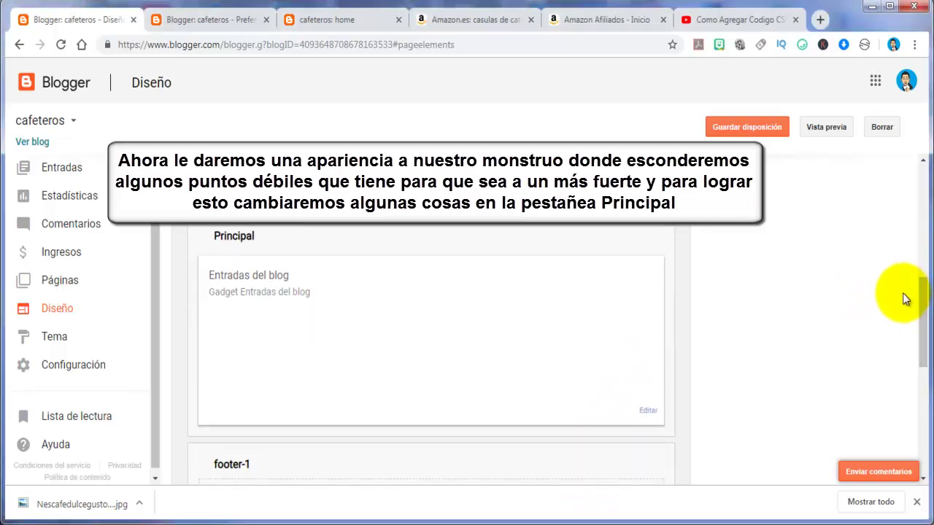
{"action": "left_click", "coordinate": [647, 413]}
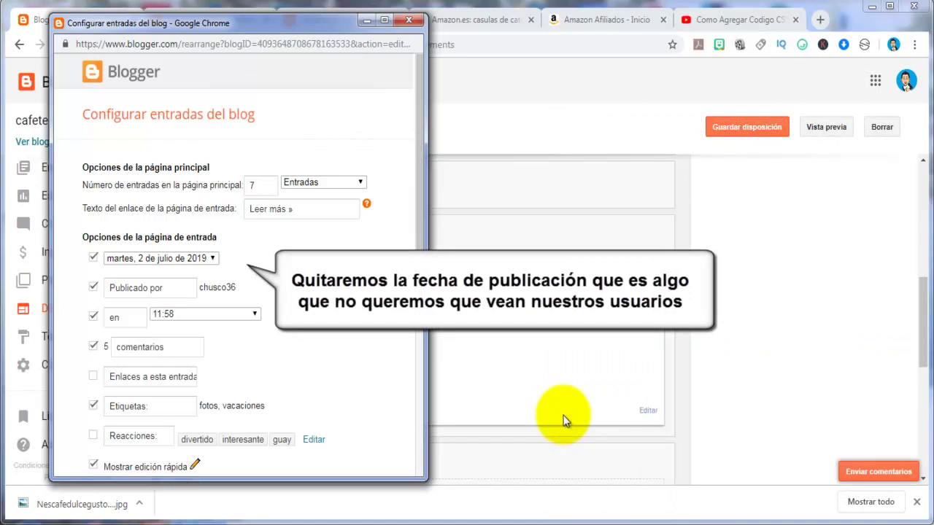
{"action": "left_click", "coordinate": [94, 258]}
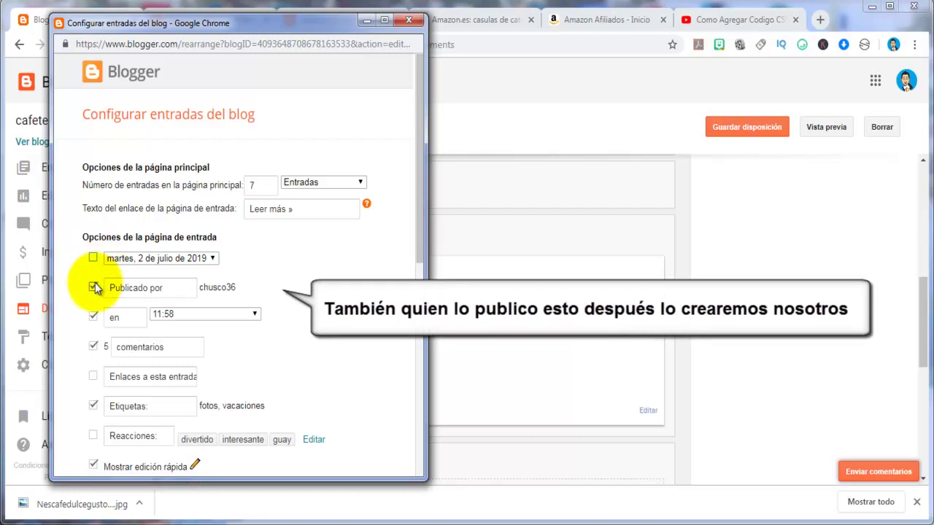
{"action": "left_click", "coordinate": [93, 288]}
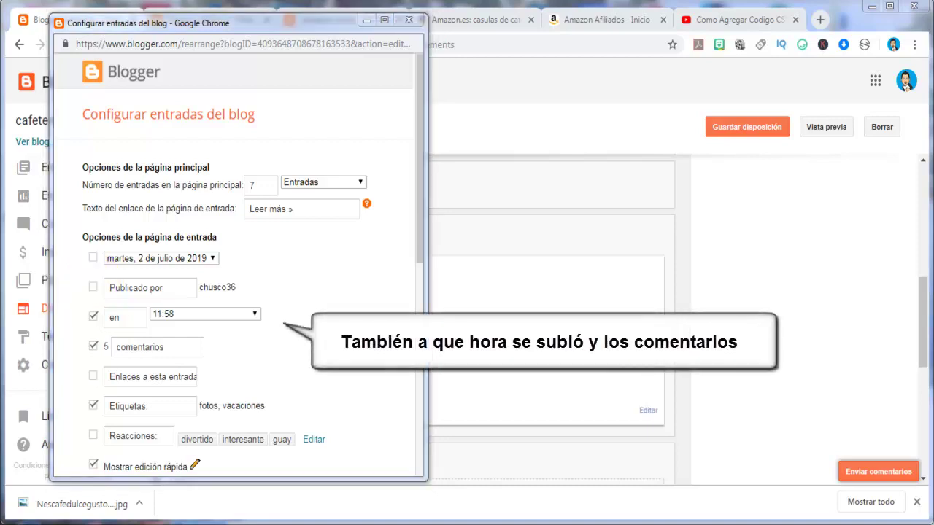
{"action": "left_click", "coordinate": [92, 318]}
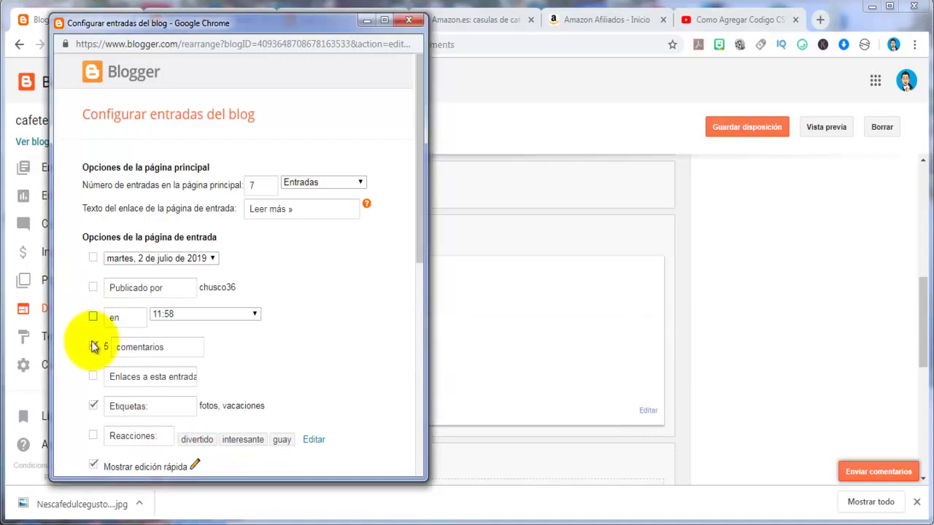
{"action": "left_click", "coordinate": [93, 347]}
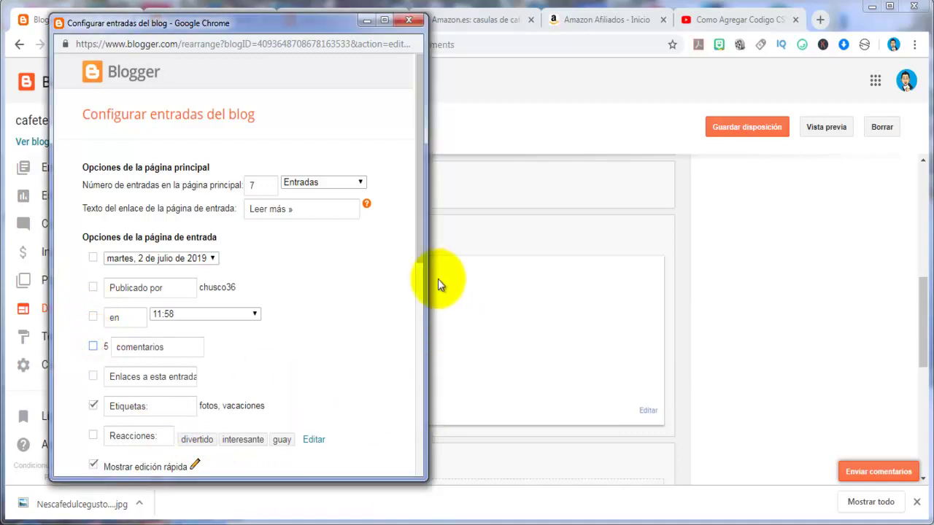
- Disable the "Ubicación" option for blog posts and save the post settings
{"action": "left_click_drag", "start_coordinate": [417, 248], "coordinate": [431, 374]}
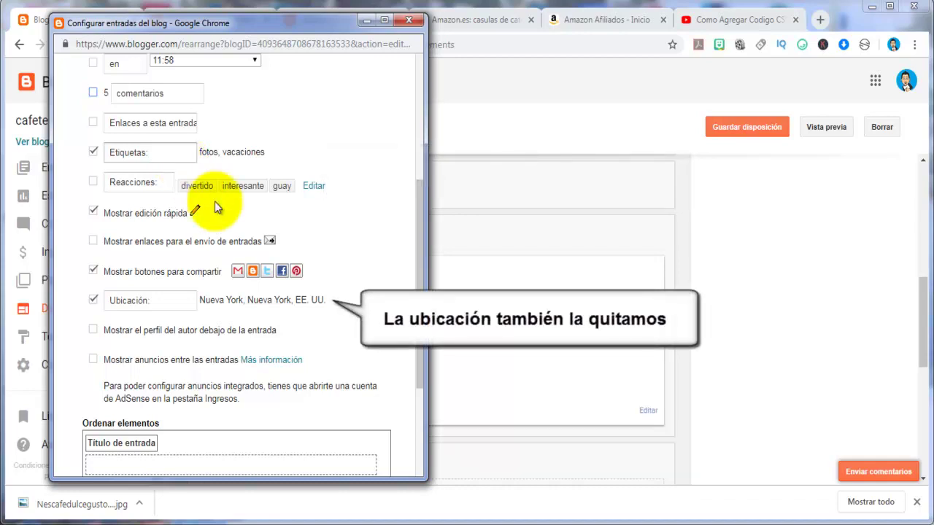
{"action": "left_click", "coordinate": [386, 186]}
{"action": "left_click", "coordinate": [93, 300]}
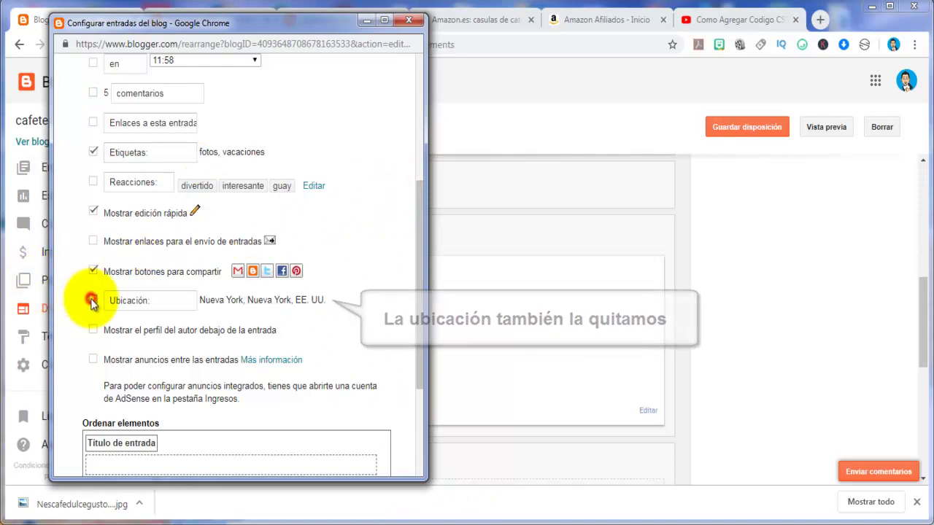
{"action": "scroll", "coordinate": [88, 300], "scroll_direction": "down", "scroll_amount": 2}
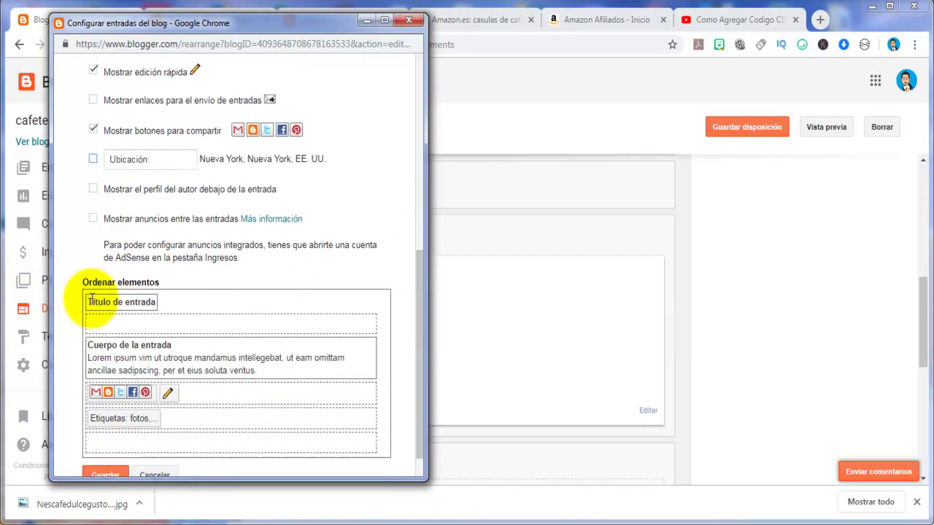
{"action": "scroll", "coordinate": [71, 247], "scroll_direction": "down", "scroll_amount": 1}
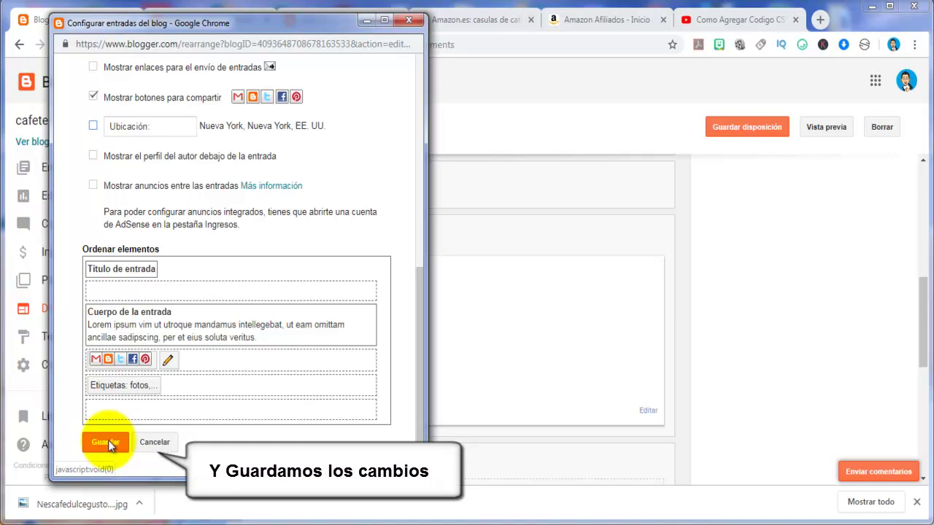
{"action": "left_click", "coordinate": [108, 439]}
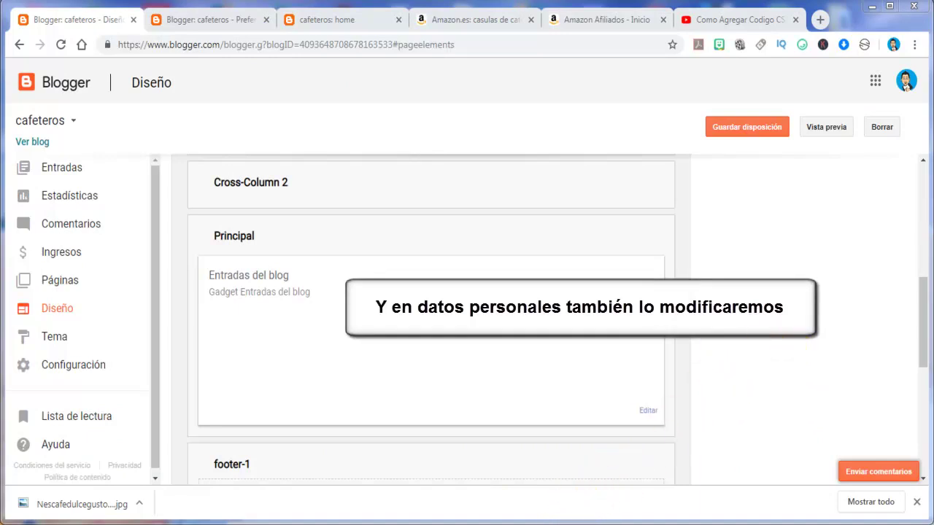
- Edit the Datos personales gadget in footer-1, disable "Mostrar la información sobre mí" and save it
{"action": "left_click_drag", "start_coordinate": [920, 285], "coordinate": [928, 369]}
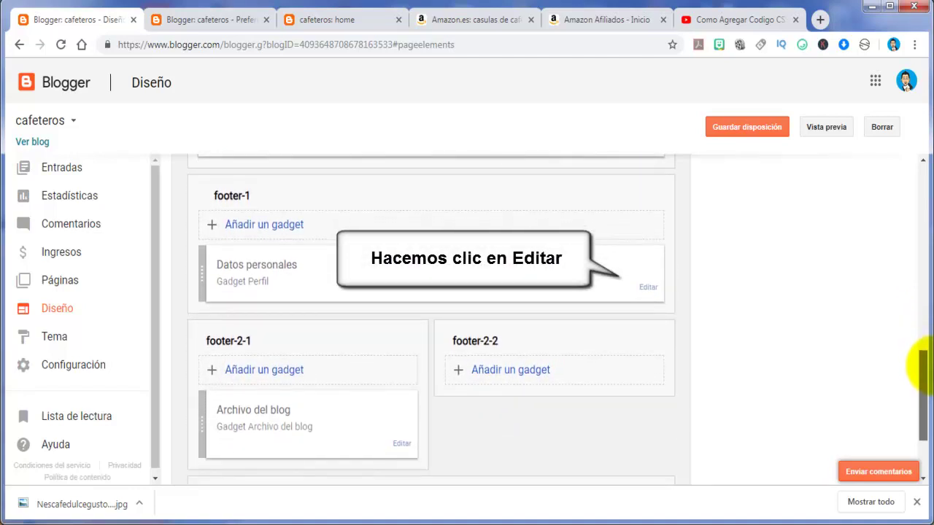
{"action": "left_click", "coordinate": [648, 288]}
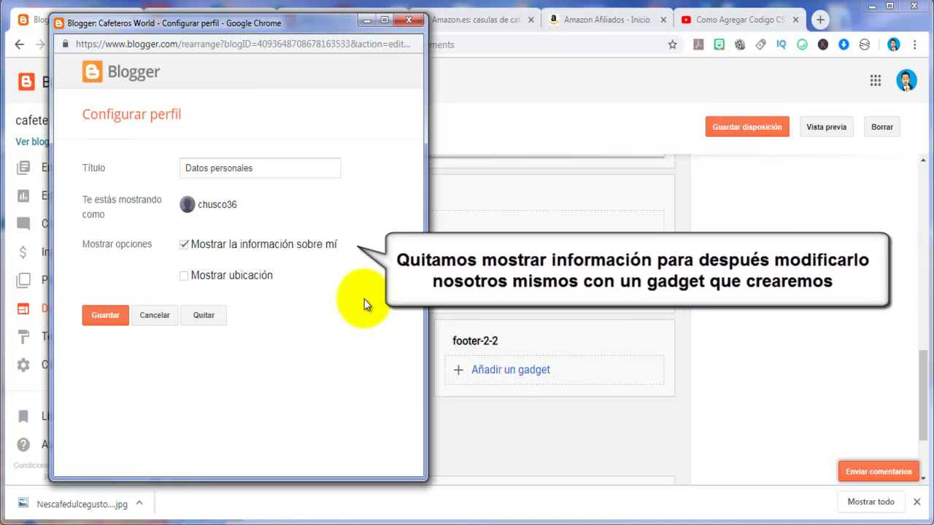
{"action": "left_click", "coordinate": [183, 246]}
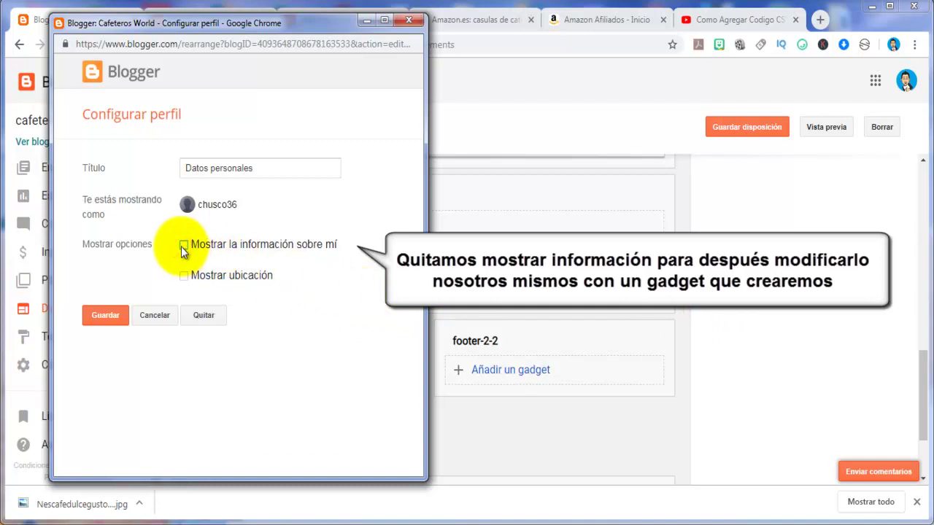
{"action": "left_click", "coordinate": [104, 316]}
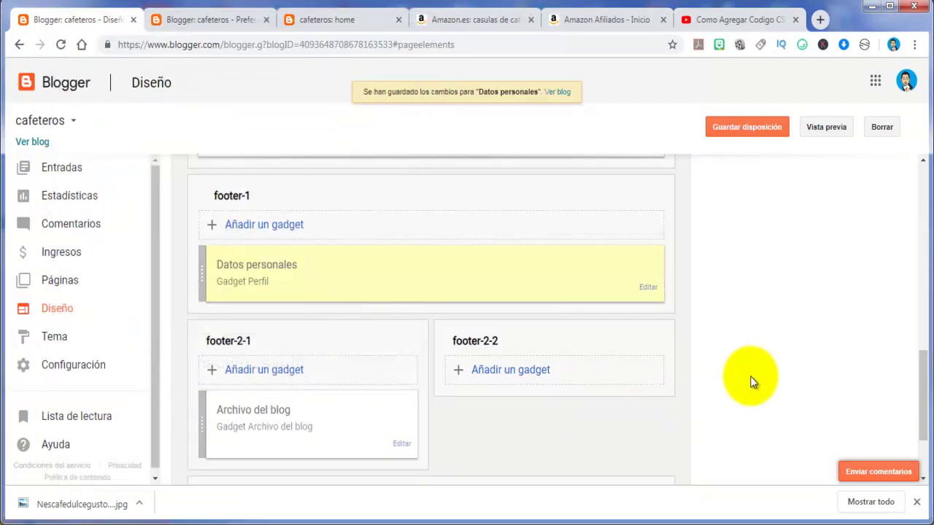
- Edit the Reconocimiento gadget in Pie de página, set the copyright text to "Cafetero world" and save it
{"action": "left_click_drag", "start_coordinate": [923, 380], "coordinate": [927, 414]}
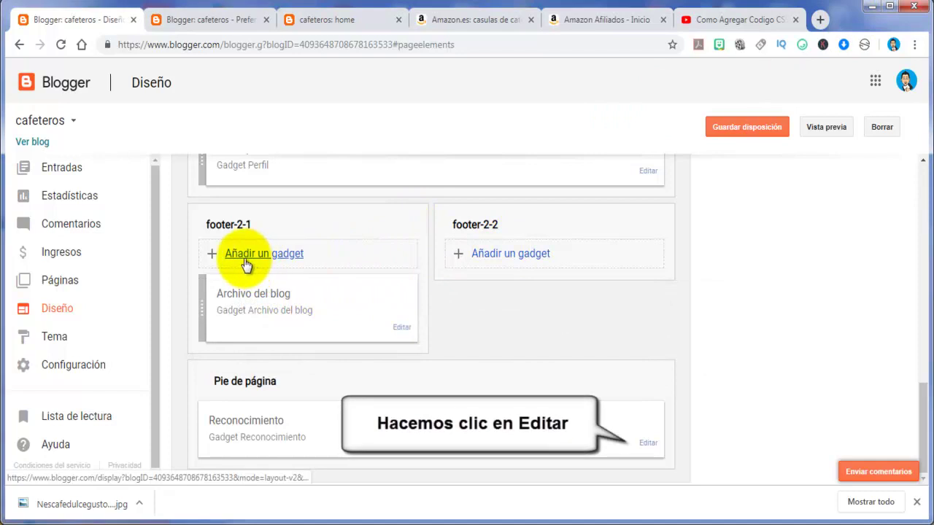
{"action": "left_click", "coordinate": [647, 443]}
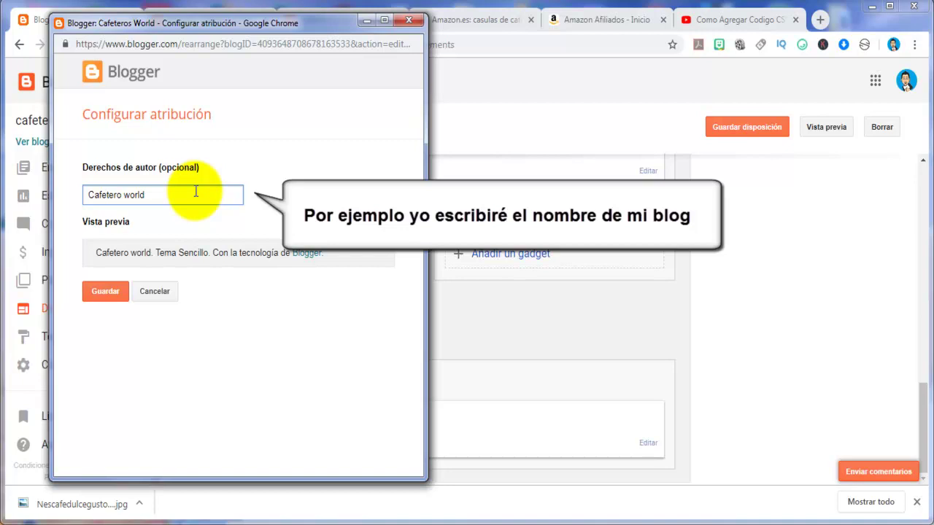
{"action": "left_click", "coordinate": [106, 299]}
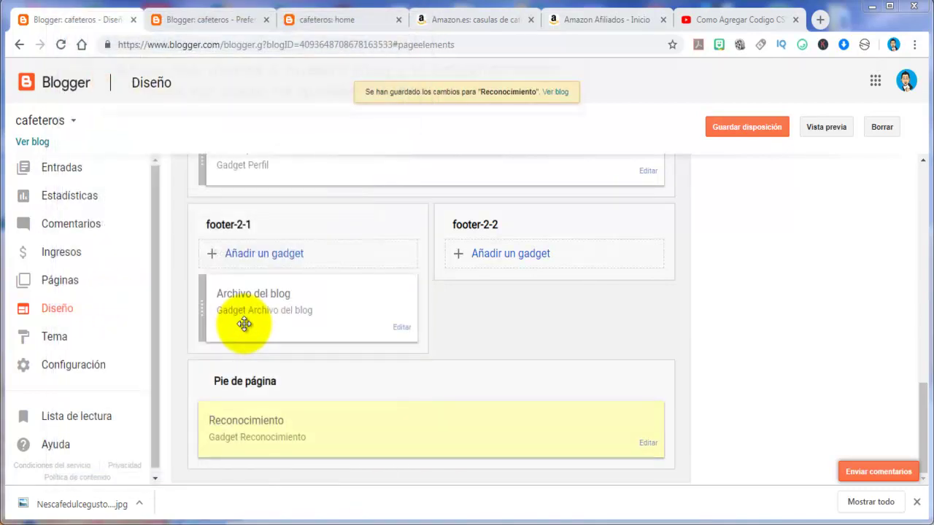
- Refresh the published blog's home page and examine the updated header, post area and footer
{"action": "left_click", "coordinate": [294, 18]}
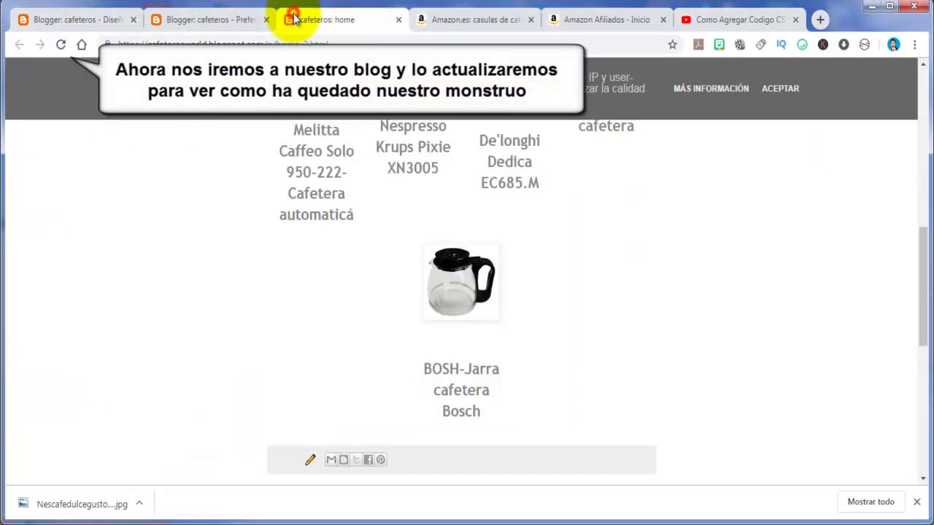
{"action": "left_click", "coordinate": [62, 44]}
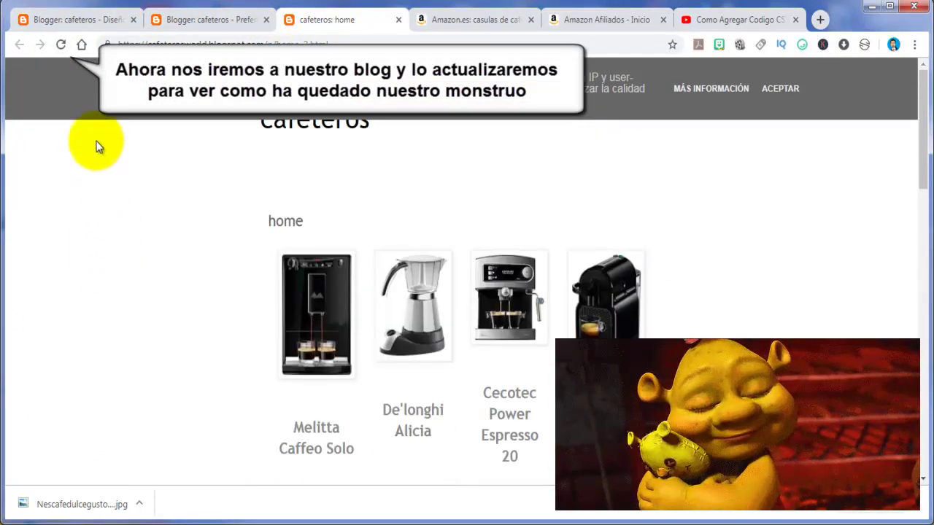
{"action": "left_click", "coordinate": [61, 44]}
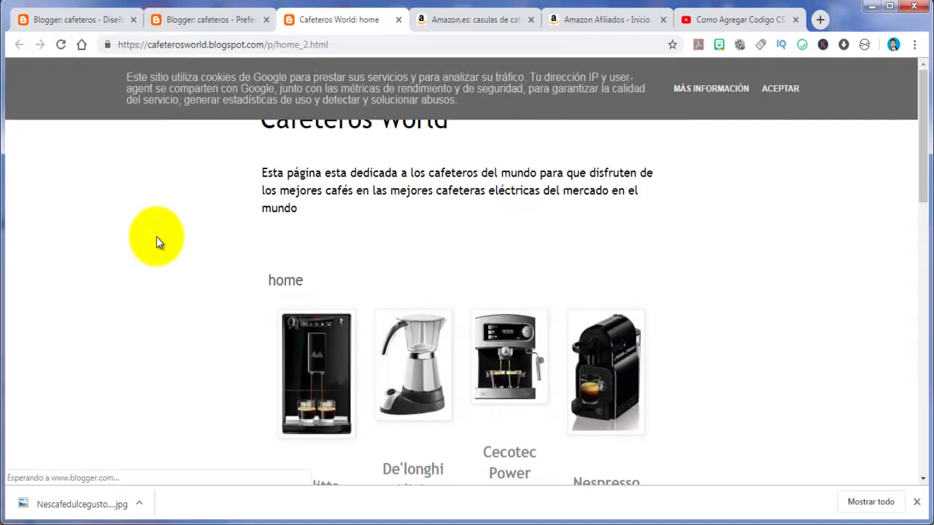
{"action": "scroll", "coordinate": [156, 237], "scroll_direction": "down", "scroll_amount": 4}
{"action": "scroll", "coordinate": [156, 236], "scroll_direction": "down", "scroll_amount": 8}
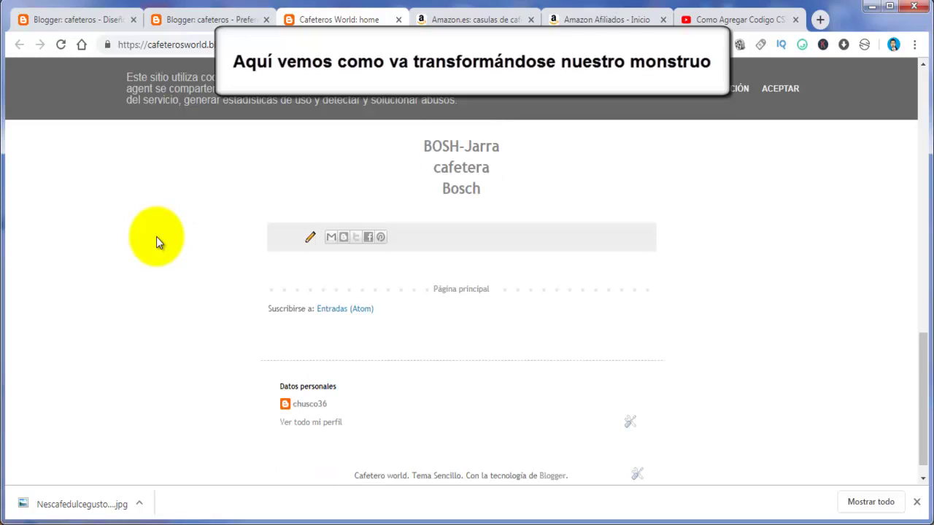
{"action": "scroll", "coordinate": [156, 237], "scroll_direction": "down", "scroll_amount": 1}
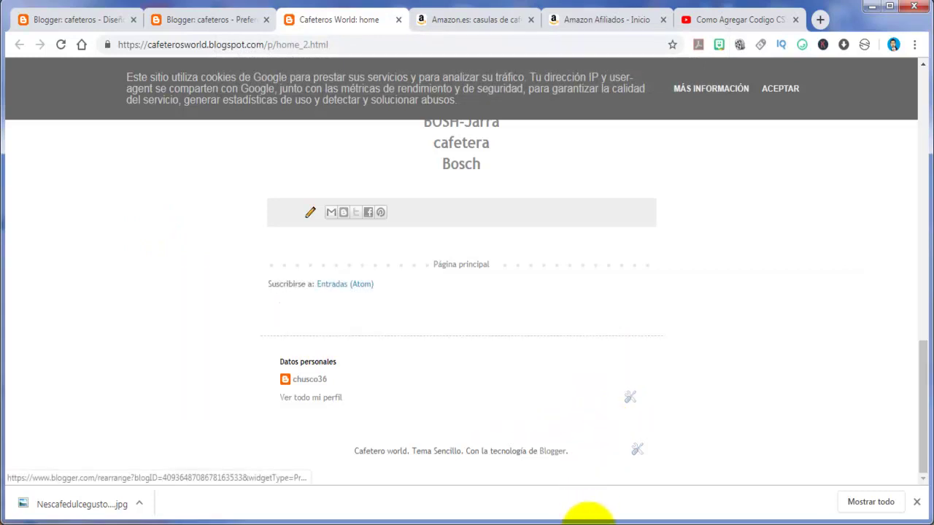
{"action": "scroll", "coordinate": [747, 275], "scroll_direction": "up", "scroll_amount": 15}
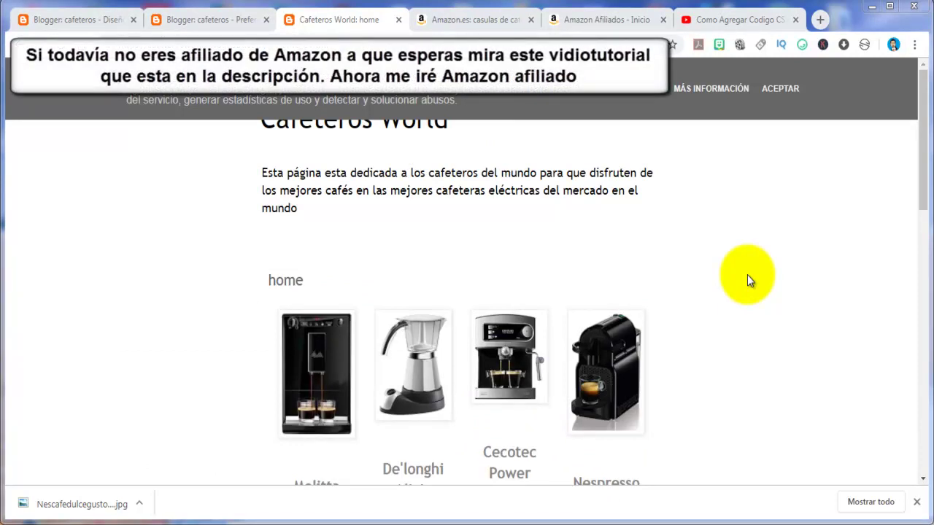
- Switch to Amazon.es, return to the "cafeteras" search results and expand the Hogar y cocina department list
{"action": "left_click", "coordinate": [575, 19]}
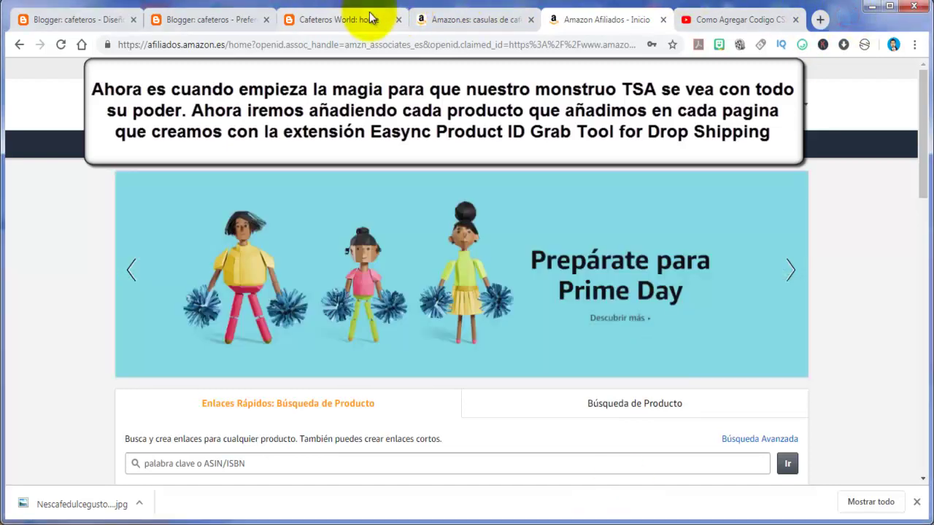
{"action": "left_click", "coordinate": [371, 18]}
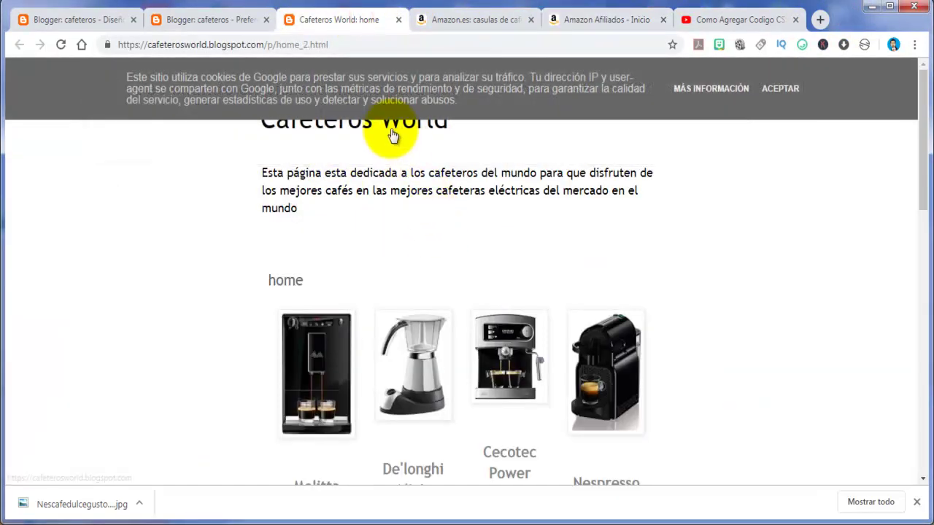
{"action": "left_click", "coordinate": [470, 21]}
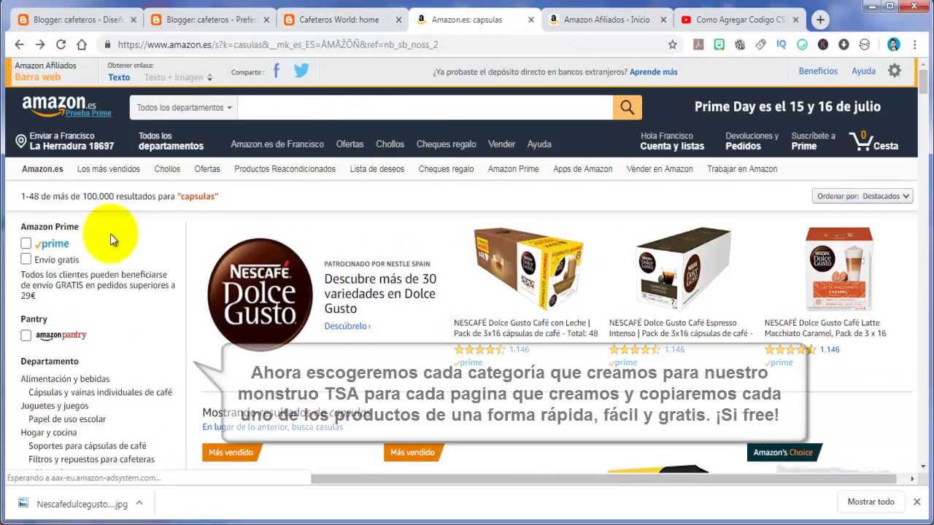
{"action": "scroll", "coordinate": [144, 291], "scroll_direction": "down", "scroll_amount": 2}
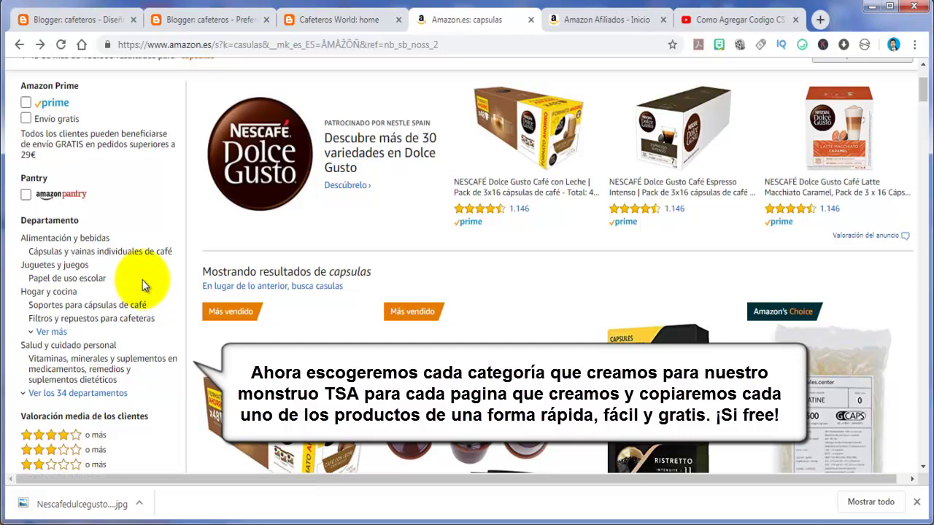
{"action": "left_click", "coordinate": [23, 45]}
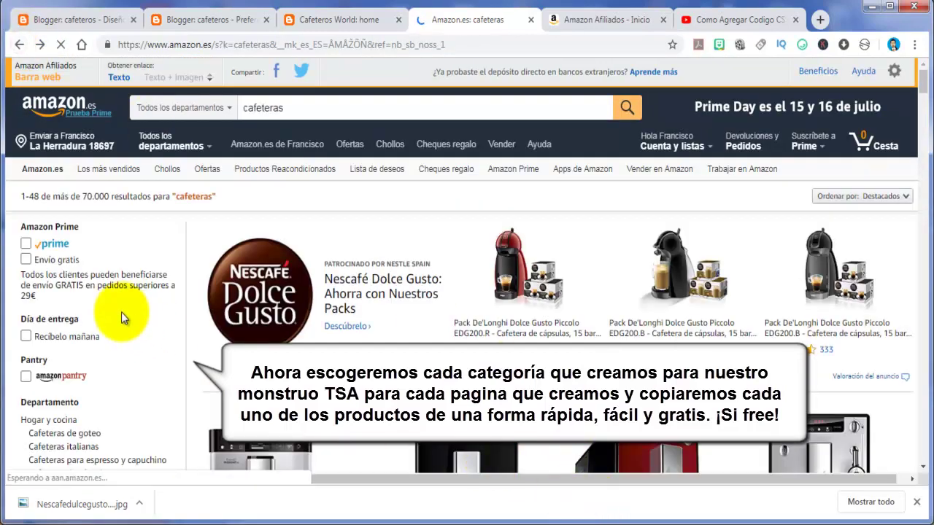
{"action": "scroll", "coordinate": [121, 312], "scroll_direction": "down", "scroll_amount": 2}
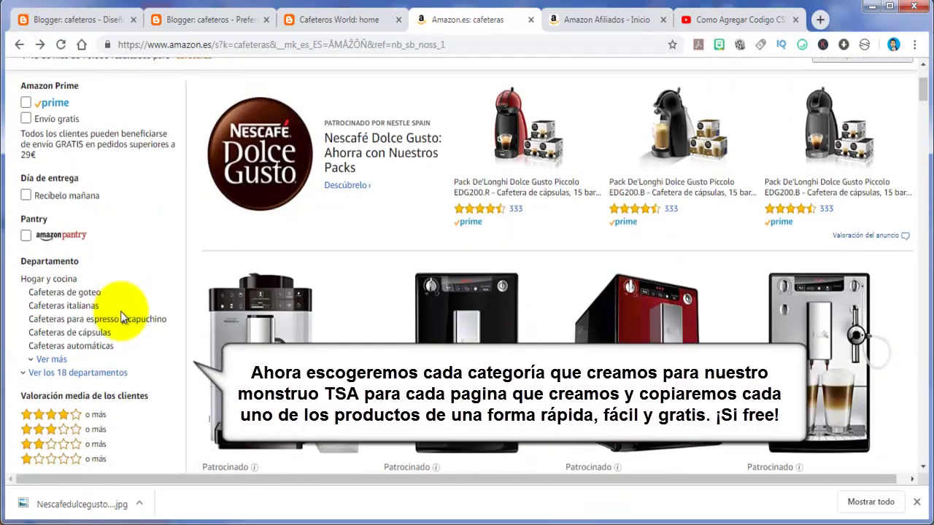
{"action": "left_click", "coordinate": [67, 359]}
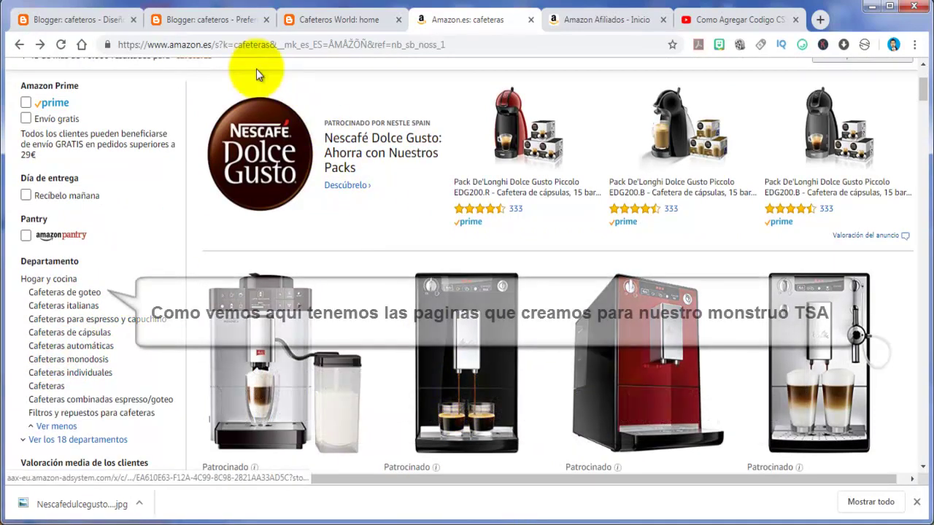
- Return to Blogger and open the page "Cafeteras para espresso y capuchino" for editing
{"action": "left_click", "coordinate": [103, 17]}
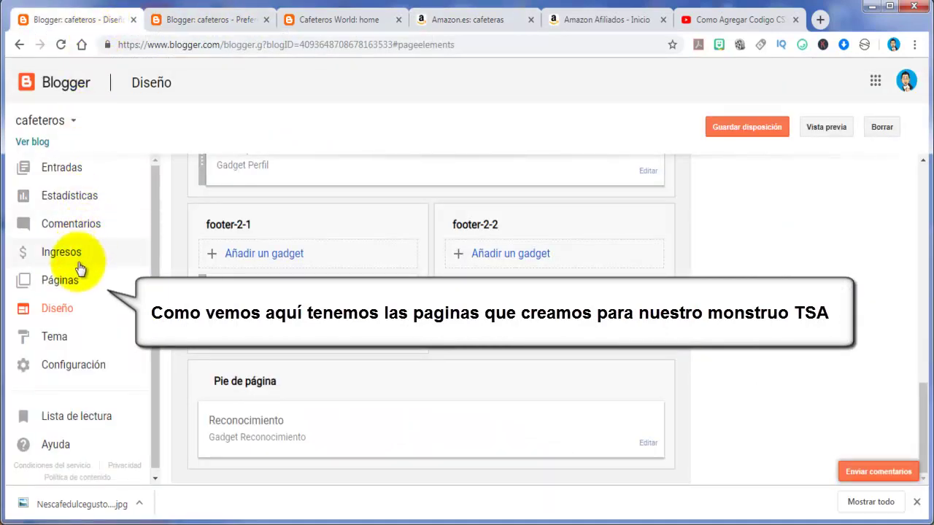
{"action": "left_click", "coordinate": [65, 282]}
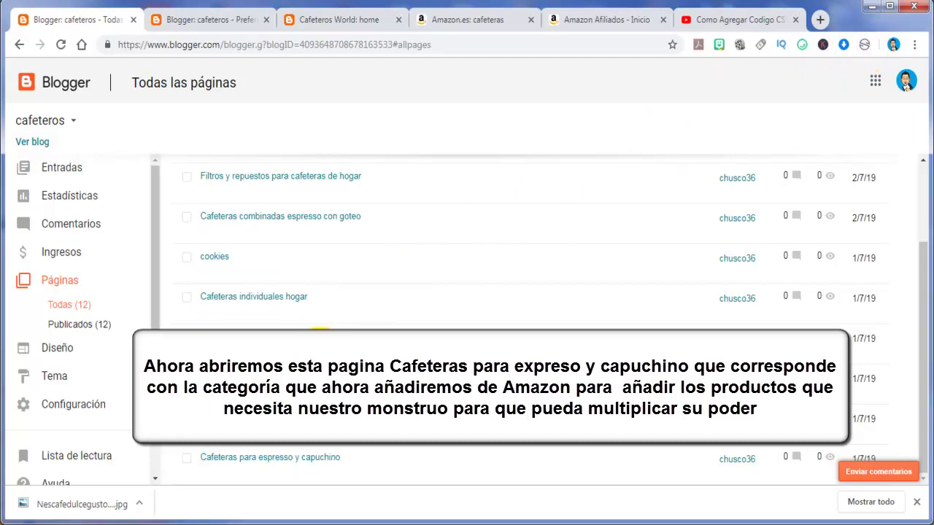
{"action": "left_click", "coordinate": [217, 464]}
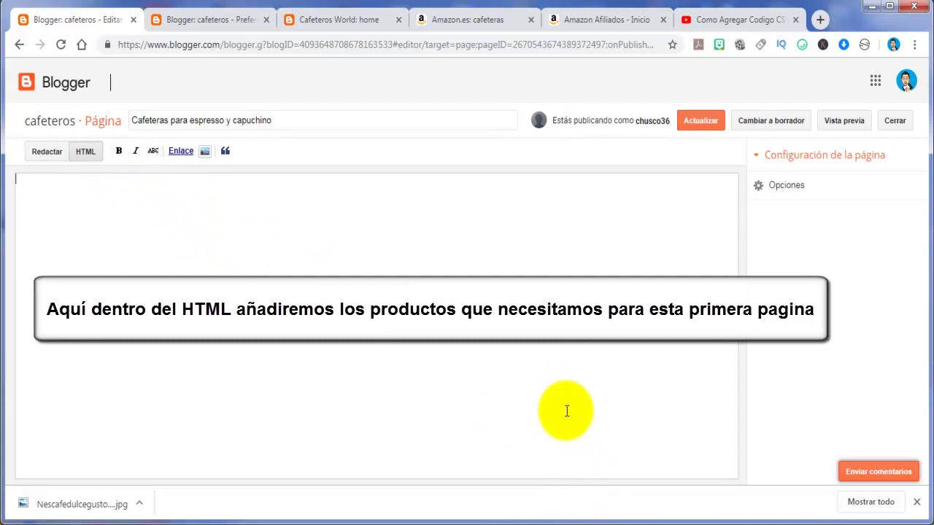
- Back on Amazon.es, narrow the cafeteras results to the category "Cafeteras para espresso y capuchino"
{"action": "left_click", "coordinate": [571, 20]}
{"action": "left_click", "coordinate": [520, 19]}
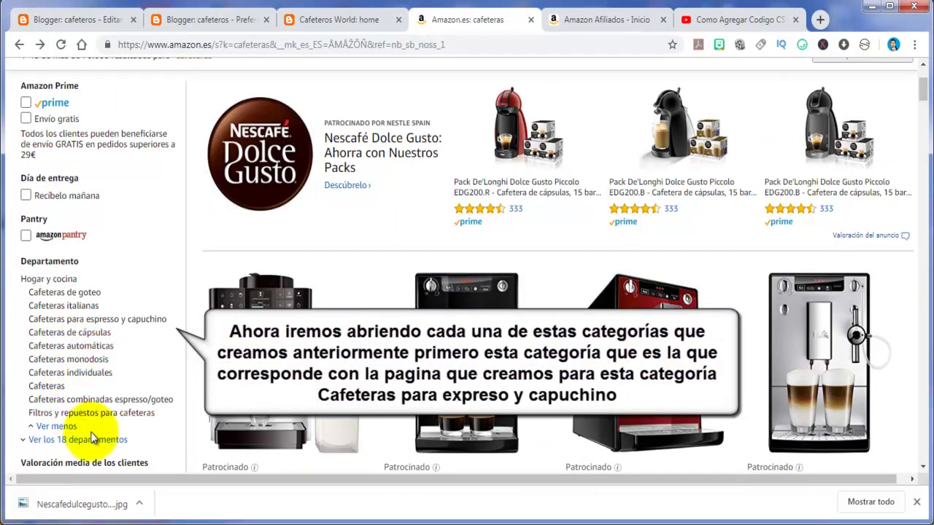
{"action": "left_click", "coordinate": [131, 322]}
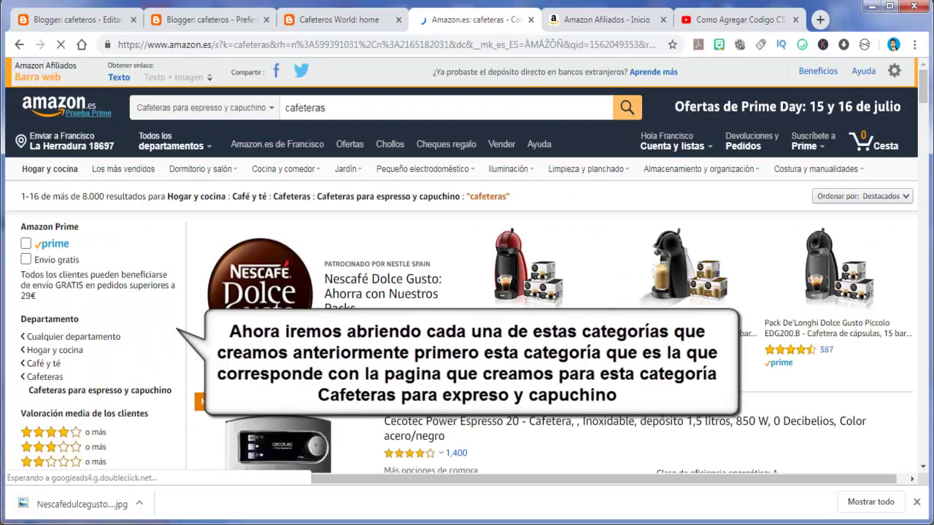
{"action": "scroll", "coordinate": [467, 292], "scroll_direction": "down", "scroll_amount": 2}
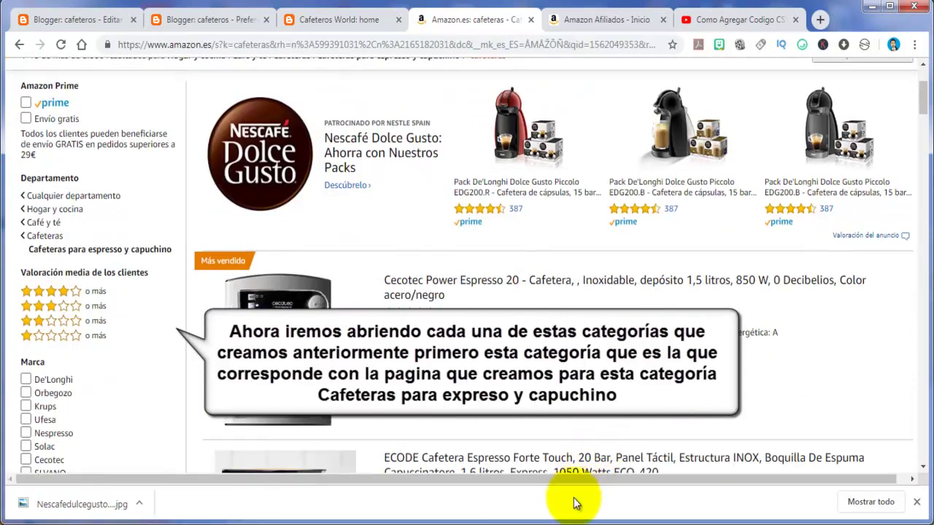
- Open the Cecotec Power Espresso 20, ECODE Forte Touch and Aicok 15 Bares products in separate new tabs
{"action": "scroll", "coordinate": [592, 239], "scroll_direction": "down", "scroll_amount": 2}
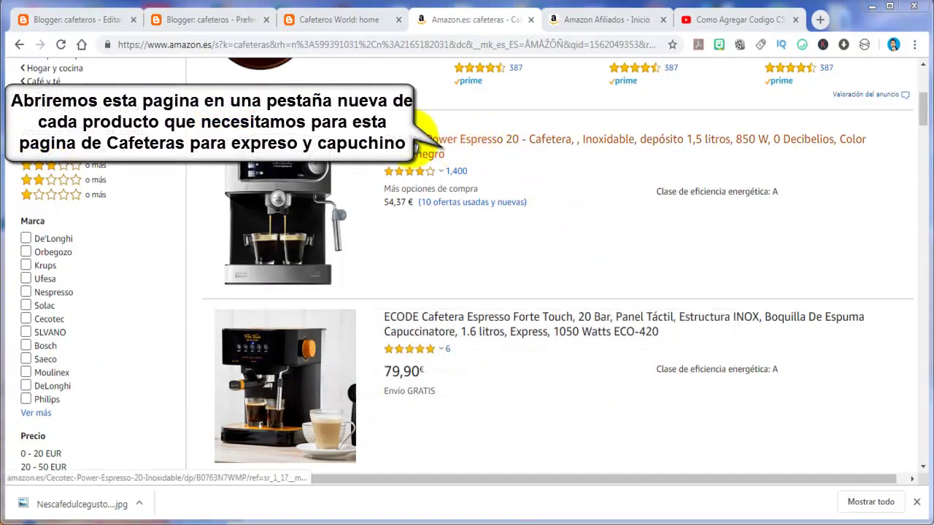
{"action": "right_click", "coordinate": [437, 146]}
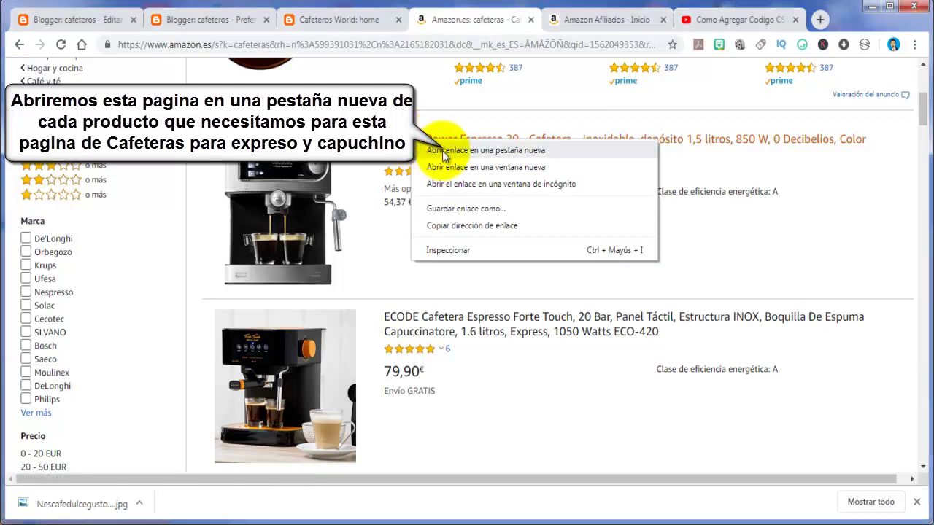
{"action": "left_click", "coordinate": [442, 150]}
{"action": "scroll", "coordinate": [430, 213], "scroll_direction": "down", "scroll_amount": 2}
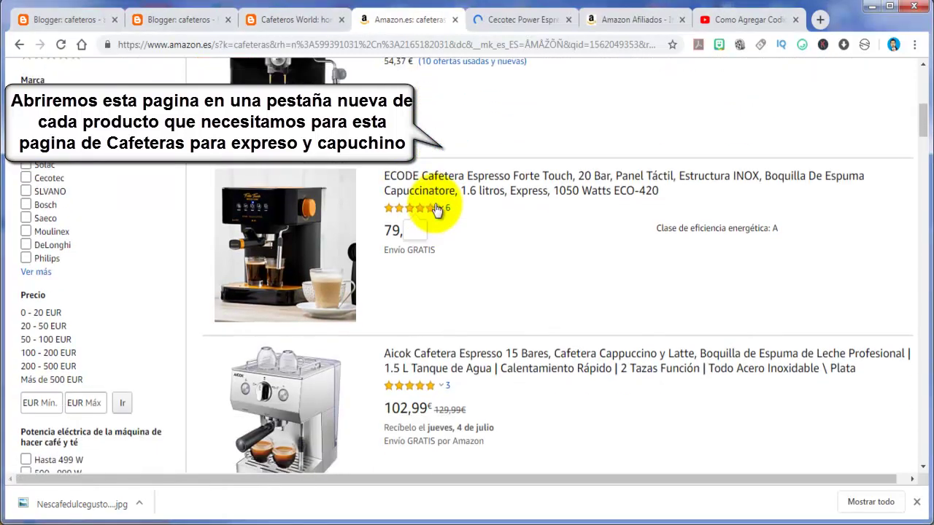
{"action": "right_click", "coordinate": [432, 188]}
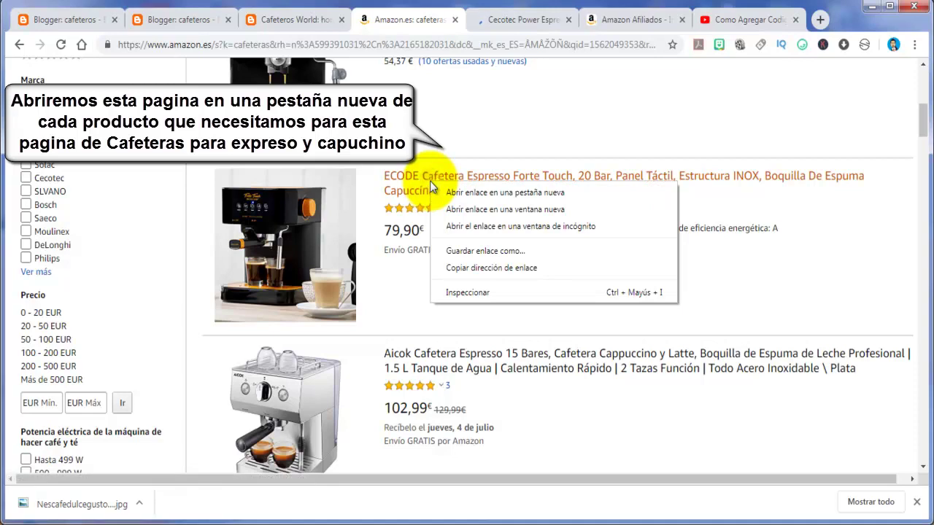
{"action": "left_click", "coordinate": [451, 193]}
{"action": "scroll", "coordinate": [450, 194], "scroll_direction": "down", "scroll_amount": 2}
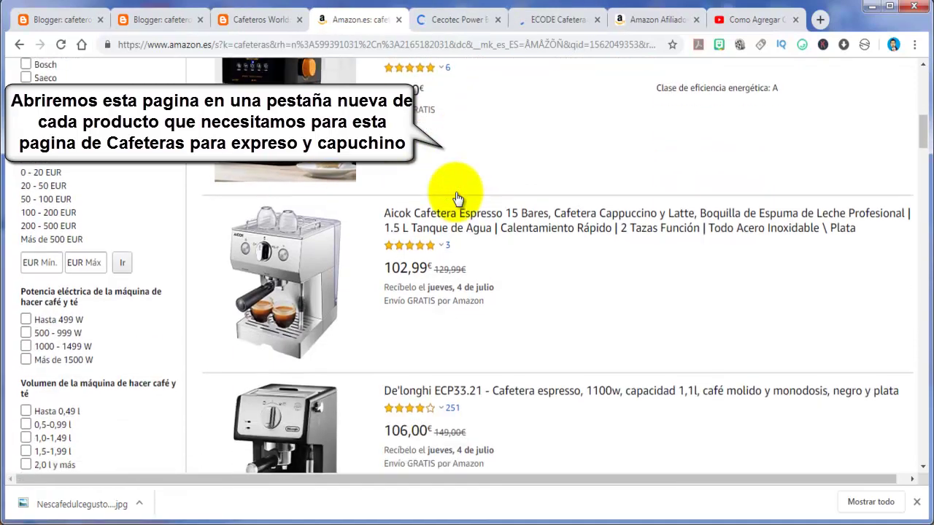
{"action": "right_click", "coordinate": [423, 216]}
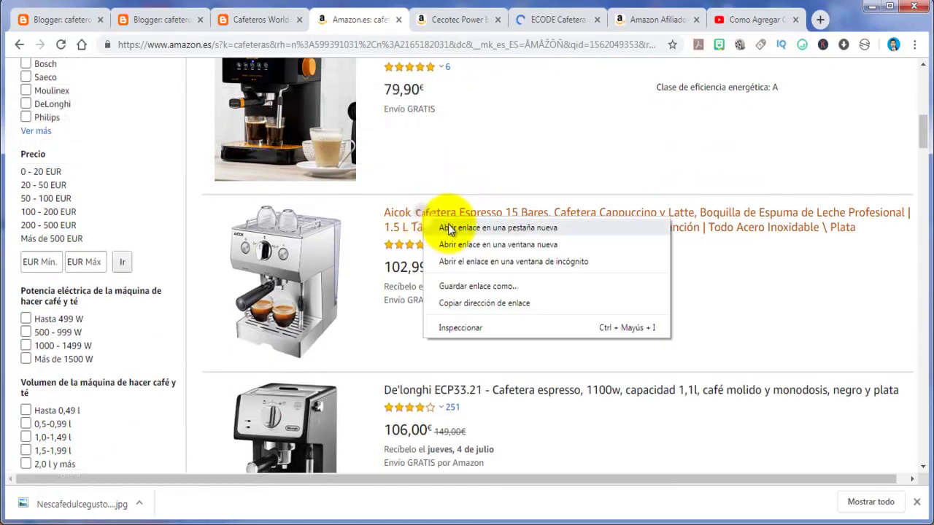
{"action": "left_click", "coordinate": [449, 228]}
- Open the De'longhi ECP33.21, De'longhi Dedica EC685.M and Krups Roma EA810870 products in separate new tabs
{"action": "scroll", "coordinate": [450, 229], "scroll_direction": "down", "scroll_amount": 3}
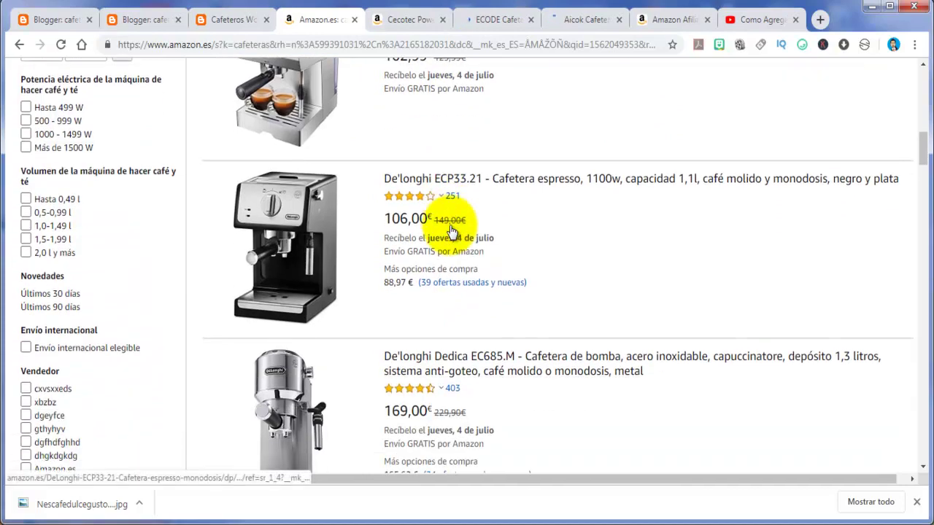
{"action": "right_click", "coordinate": [425, 179]}
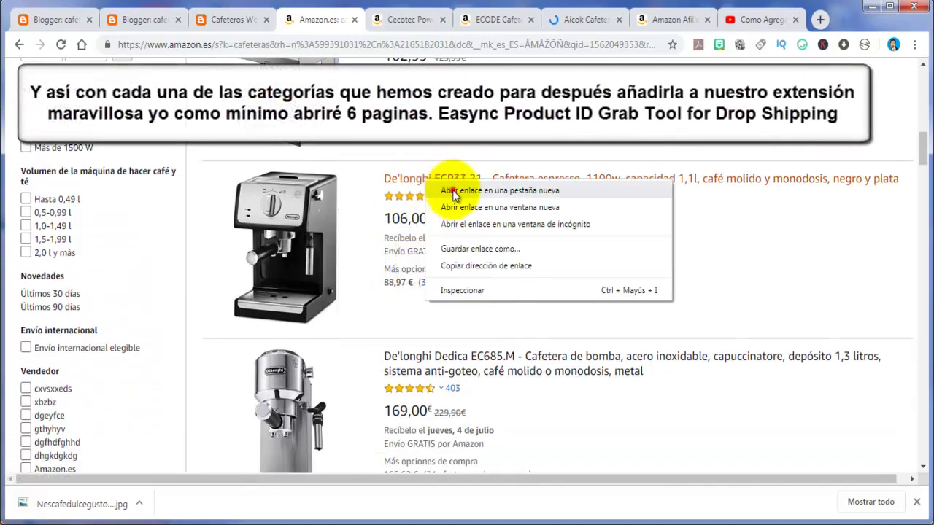
{"action": "left_click", "coordinate": [453, 192]}
{"action": "scroll", "coordinate": [454, 194], "scroll_direction": "down", "scroll_amount": 1}
{"action": "scroll", "coordinate": [453, 192], "scroll_direction": "down", "scroll_amount": 2}
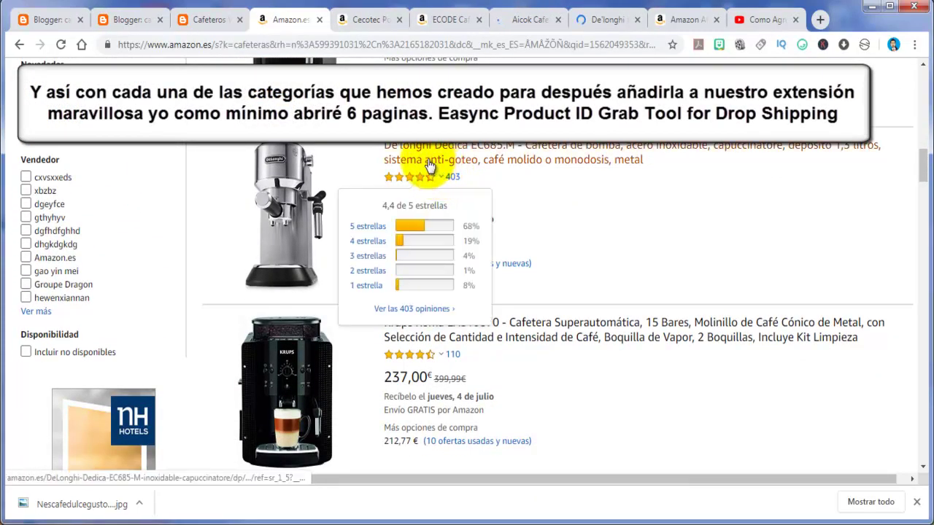
{"action": "right_click", "coordinate": [421, 154]}
{"action": "left_click", "coordinate": [447, 163]}
{"action": "scroll", "coordinate": [448, 169], "scroll_direction": "down", "scroll_amount": 3}
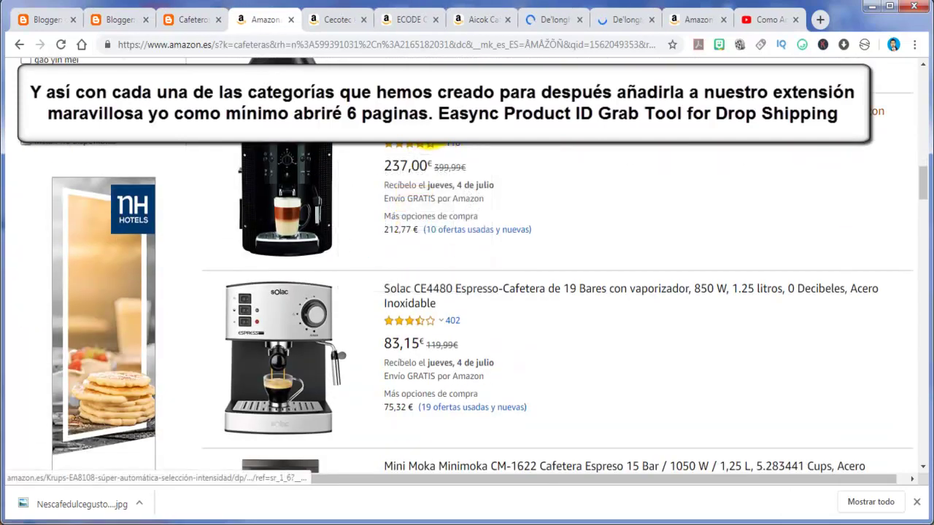
{"action": "right_click", "coordinate": [429, 110]}
{"action": "left_click", "coordinate": [455, 119]}
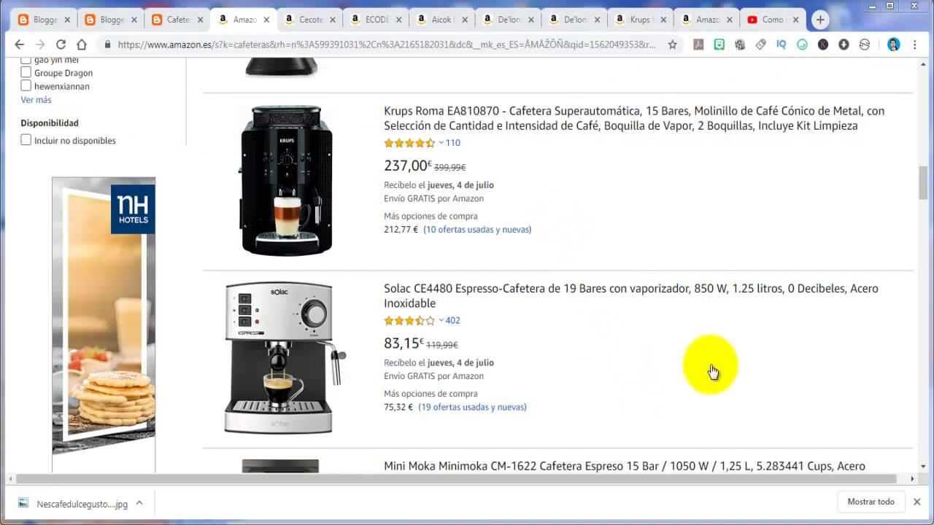
- Grab the Amazon product IDs from the espresso coffee maker results with the Easync extension
{"action": "left_click", "coordinate": [864, 46]}
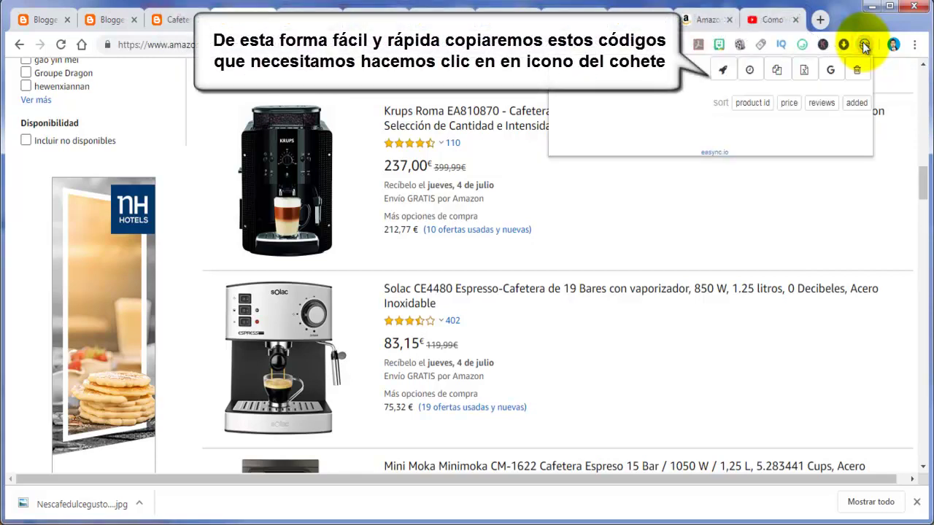
{"action": "left_click", "coordinate": [723, 71]}
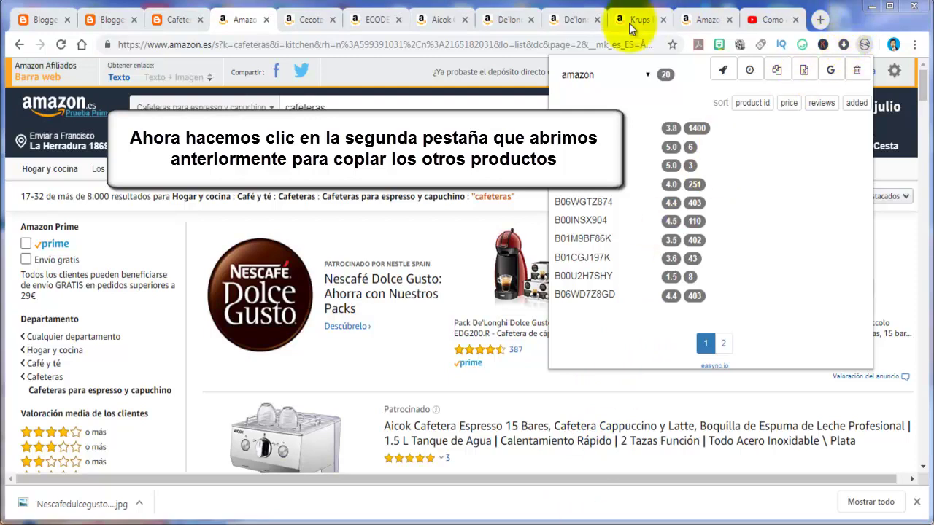
- Grab the product IDs from the open Cecotec Power Espresso 20 and ECODE Forte Touch product pages with the Easync extension
{"action": "left_click", "coordinate": [302, 22]}
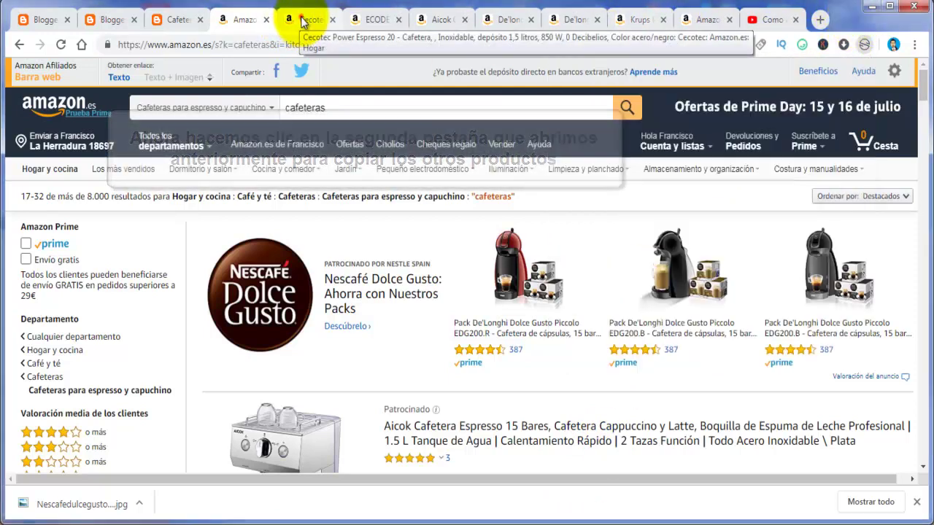
{"action": "left_click", "coordinate": [303, 22]}
{"action": "left_click", "coordinate": [864, 45]}
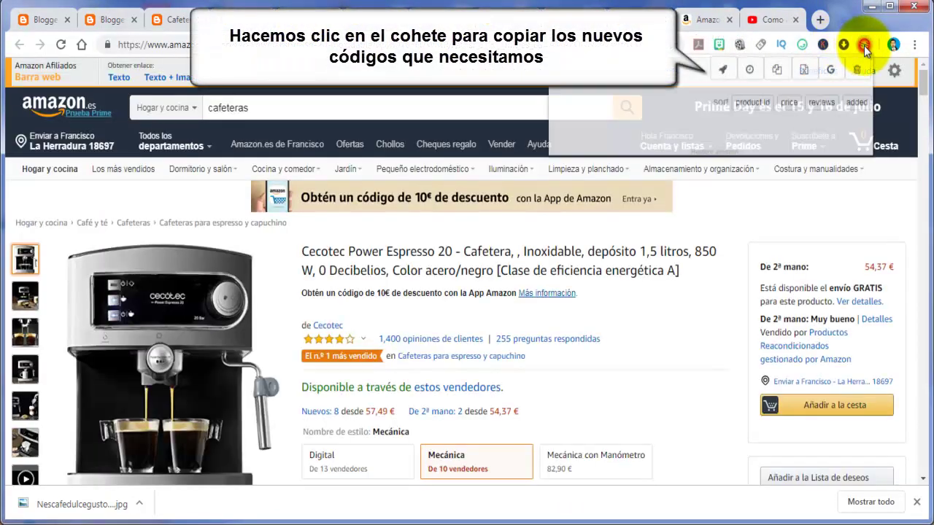
{"action": "left_click", "coordinate": [723, 71]}
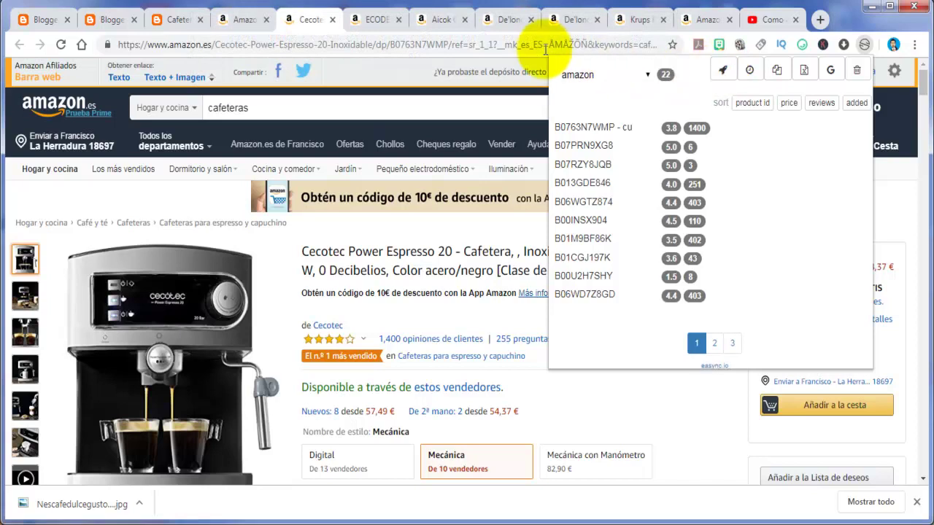
{"action": "left_click", "coordinate": [372, 22]}
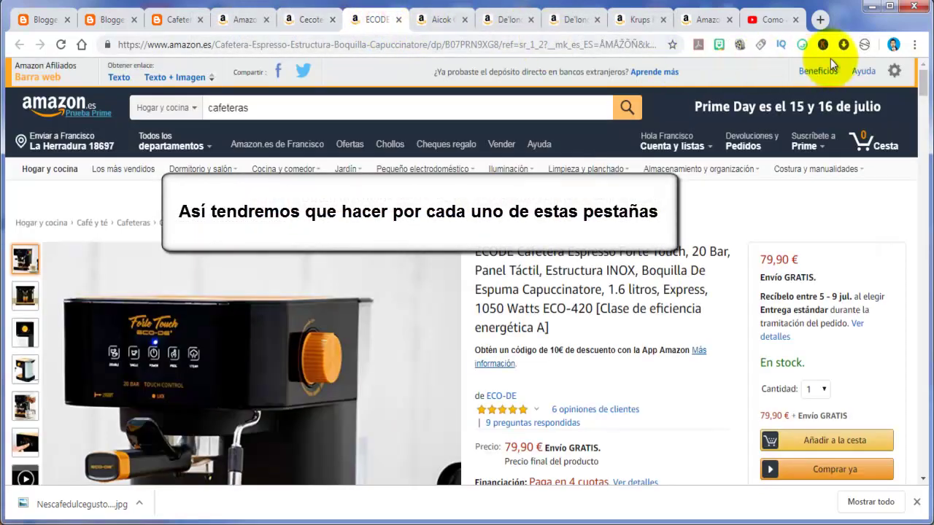
{"action": "left_click", "coordinate": [864, 44]}
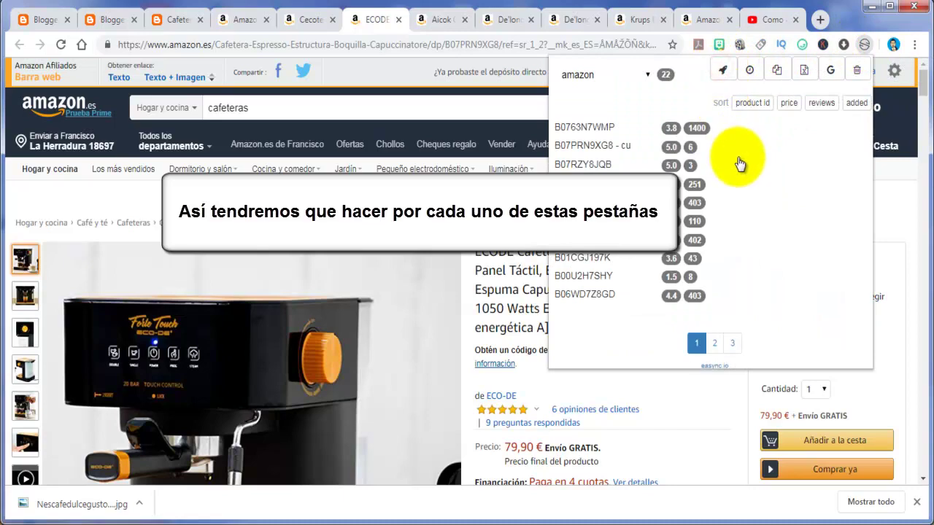
{"action": "left_click", "coordinate": [721, 73]}
- Grab the product IDs from the Aicok 15 Bares and De'longhi ECP33.21 product pages with Easync
{"action": "left_click", "coordinate": [437, 19]}
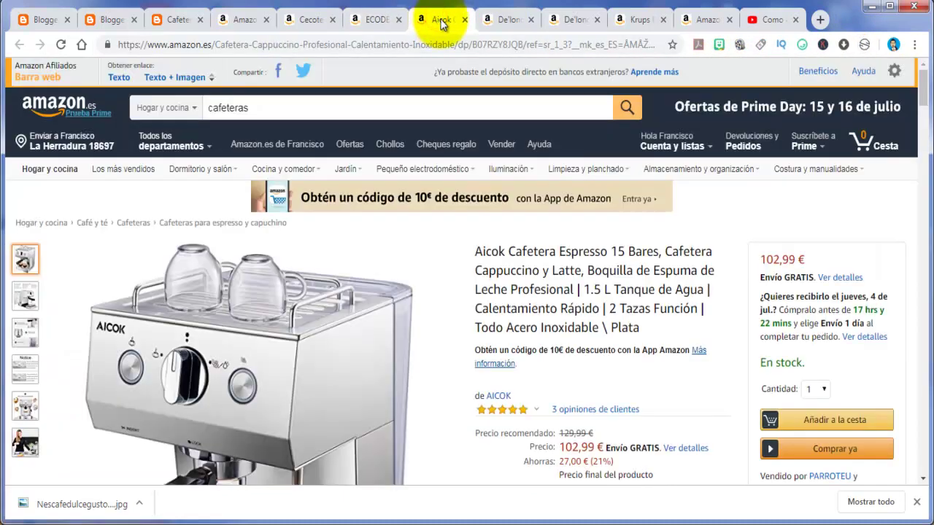
{"action": "left_click", "coordinate": [864, 44]}
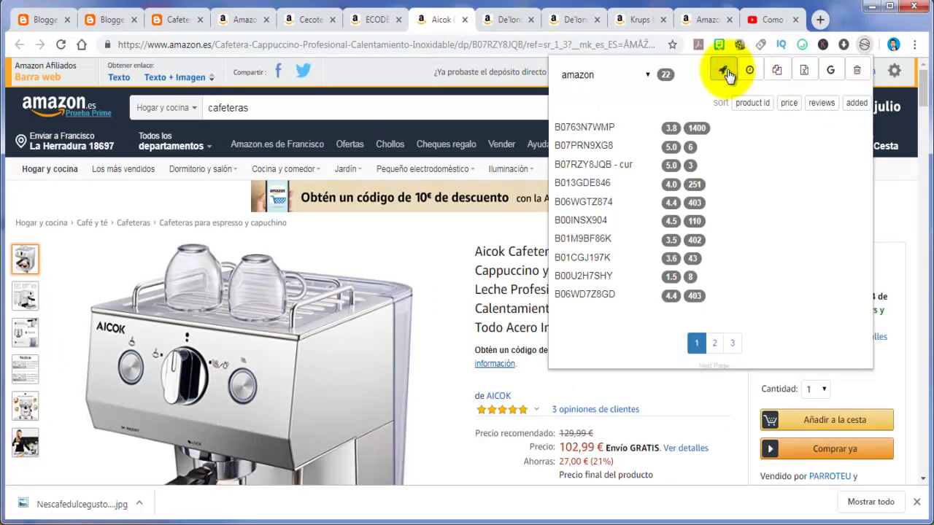
{"action": "left_click", "coordinate": [510, 20]}
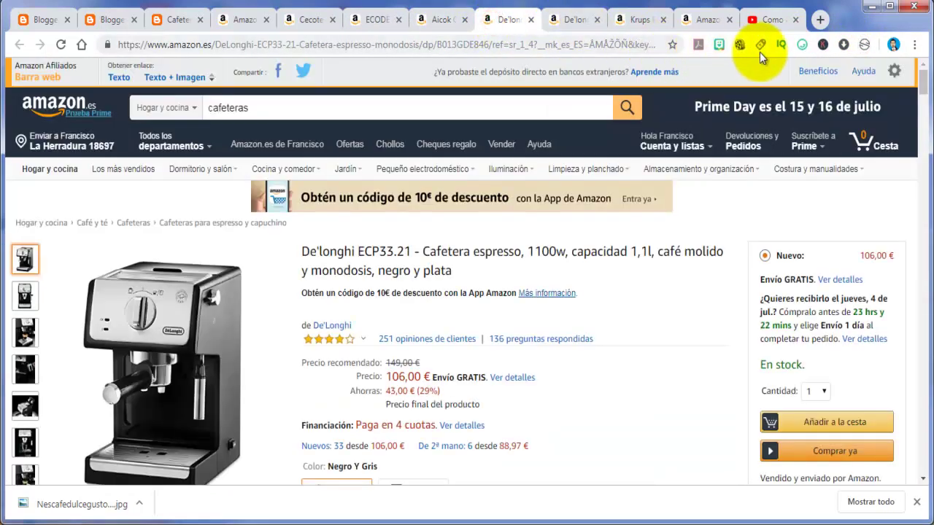
{"action": "left_click", "coordinate": [863, 45]}
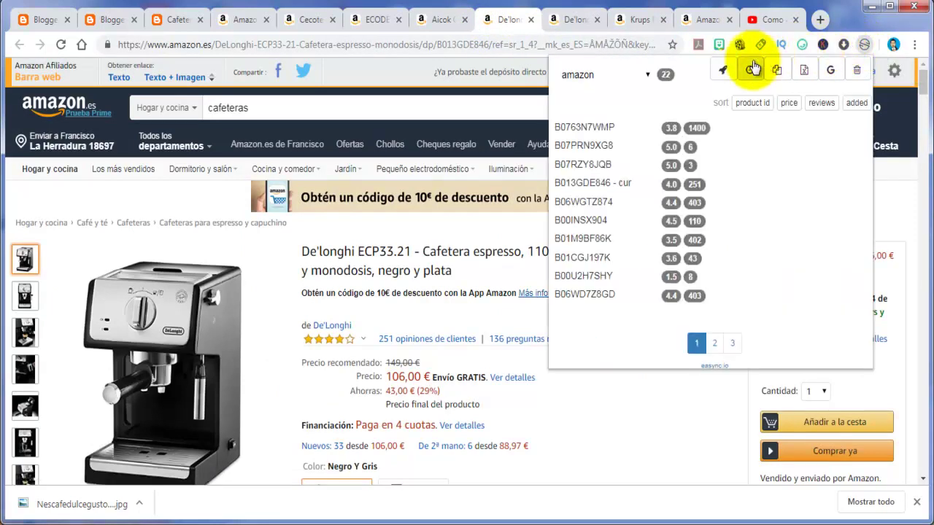
{"action": "left_click", "coordinate": [726, 72]}
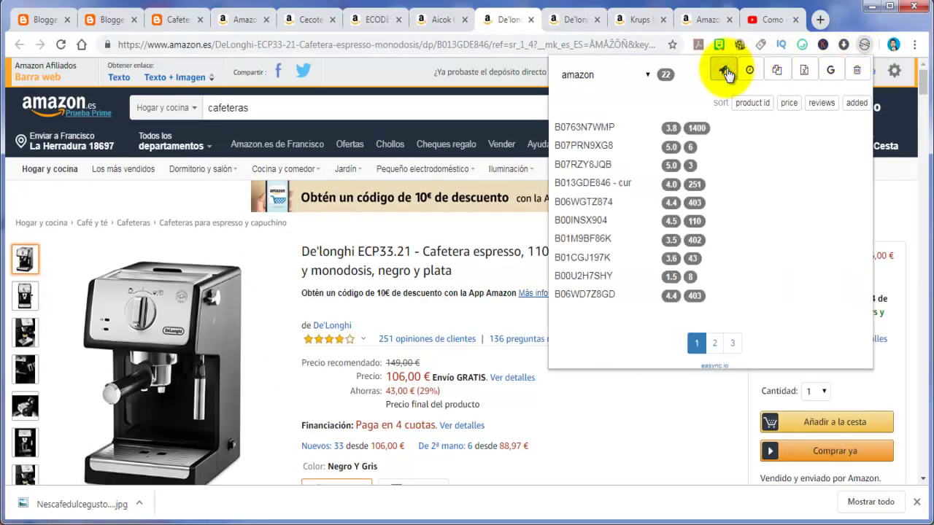
- Grab the product IDs from the De'longhi Dedica EC685.M and Krups Roma EA810870 product pages with Easync
{"action": "left_click", "coordinate": [563, 20]}
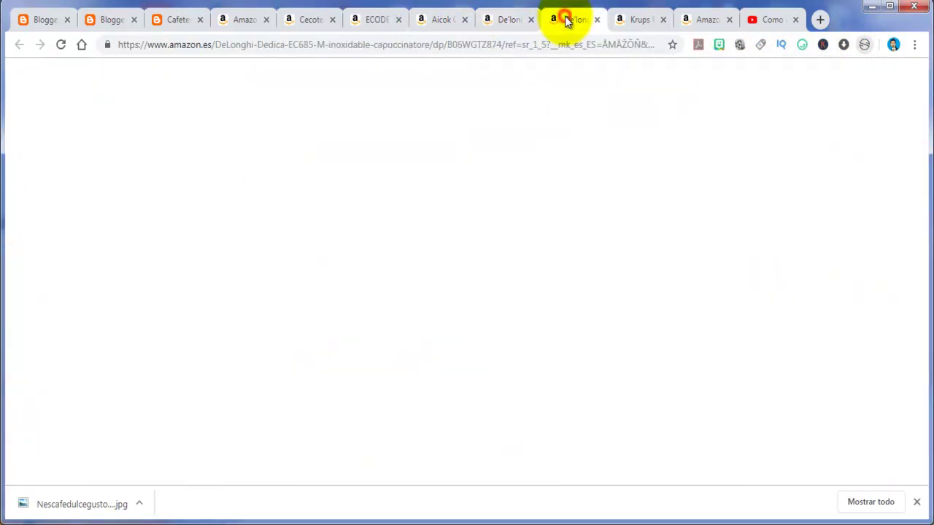
{"action": "left_click", "coordinate": [865, 46]}
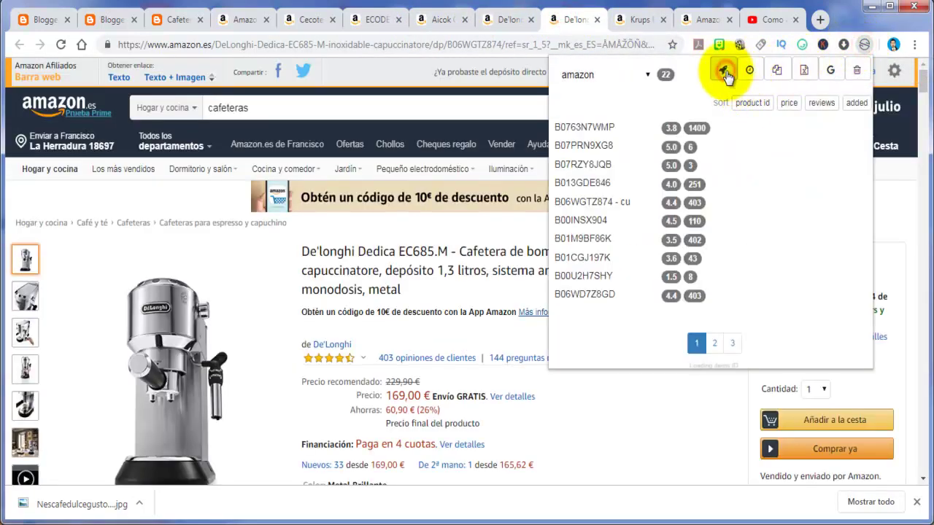
{"action": "left_click", "coordinate": [633, 20]}
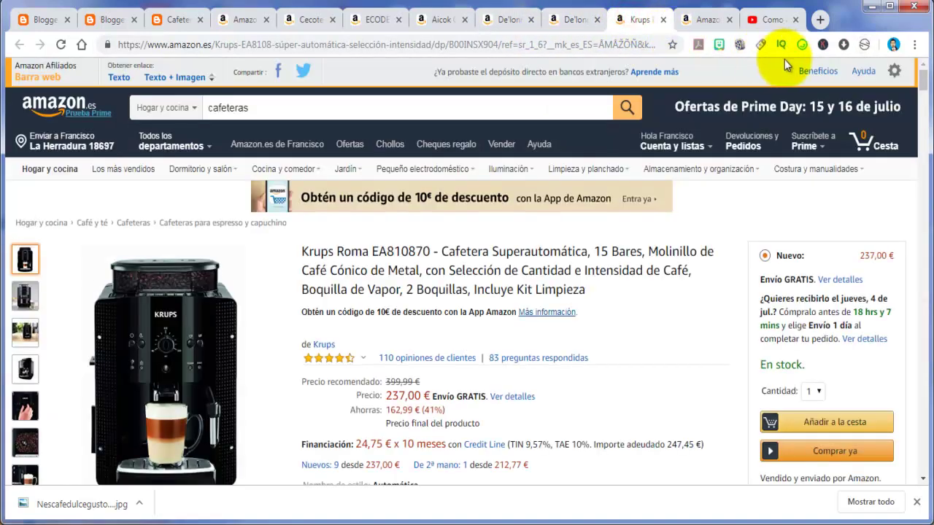
{"action": "left_click", "coordinate": [864, 45]}
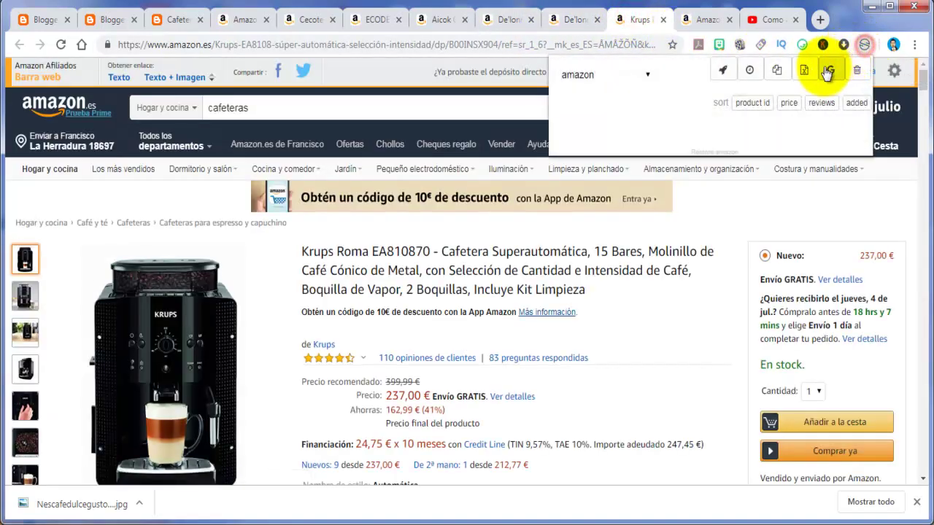
{"action": "left_click", "coordinate": [726, 76]}
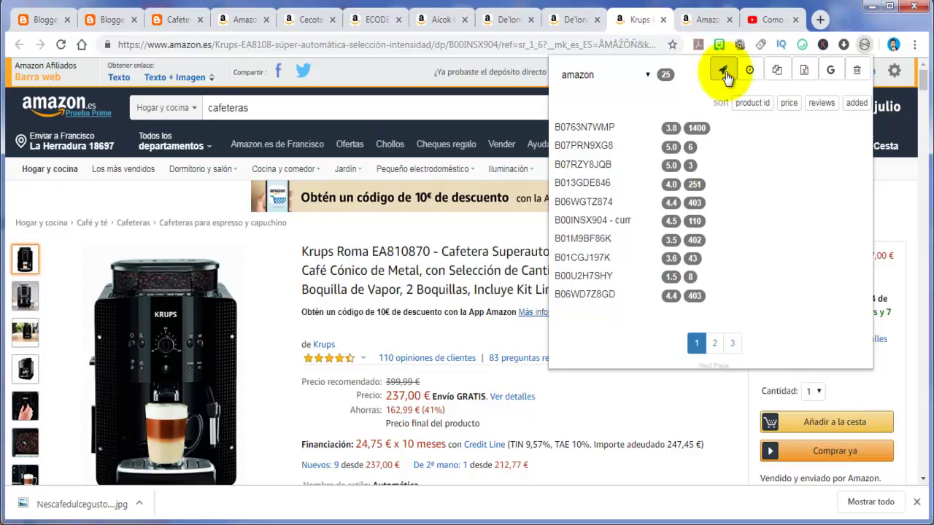
- Bring up the collected product ID list in Easync on the Krups page and switch to the ASIN PARA AMAZON workbook in Excel
{"action": "left_click", "coordinate": [639, 23]}
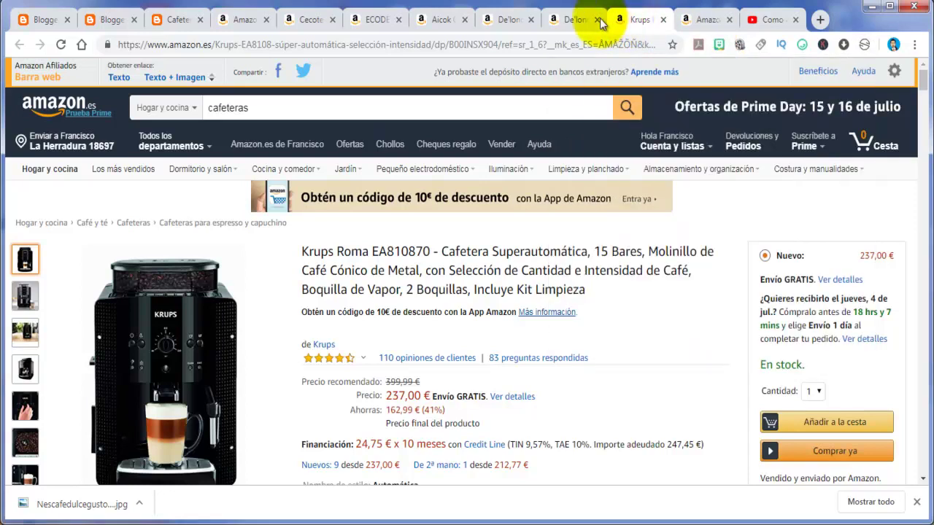
{"action": "left_click", "coordinate": [863, 44]}
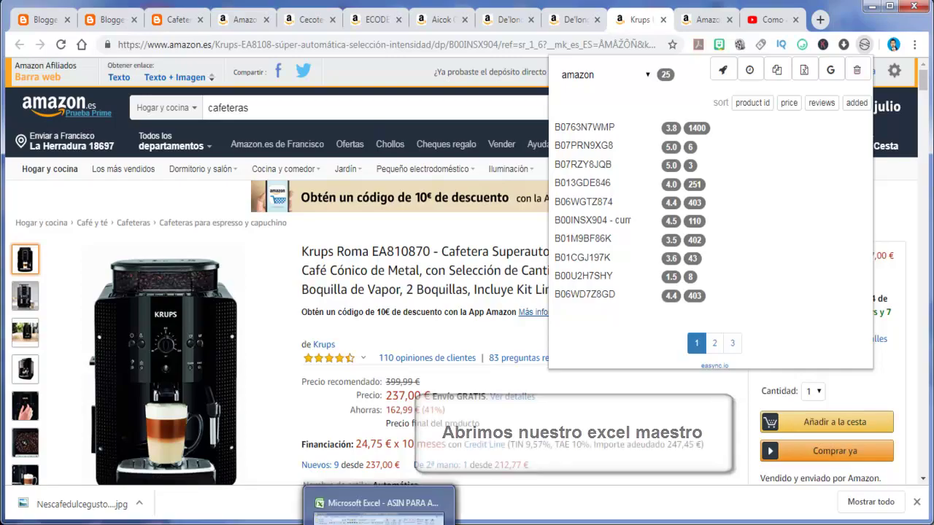
{"action": "left_click", "coordinate": [379, 507]}
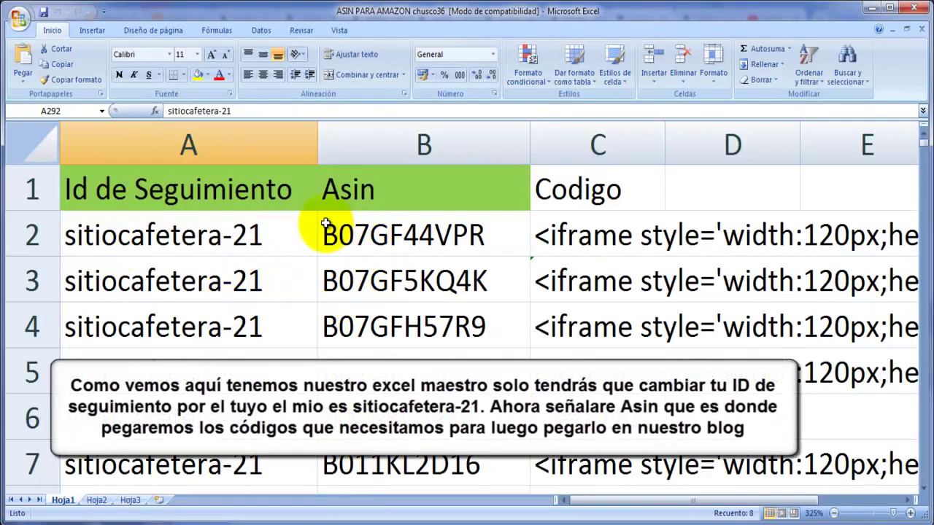
- Clear the old codes from the Asin column and paste the collected product IDs starting at cell B2
{"action": "left_click_drag", "start_coordinate": [326, 223], "coordinate": [424, 505]}
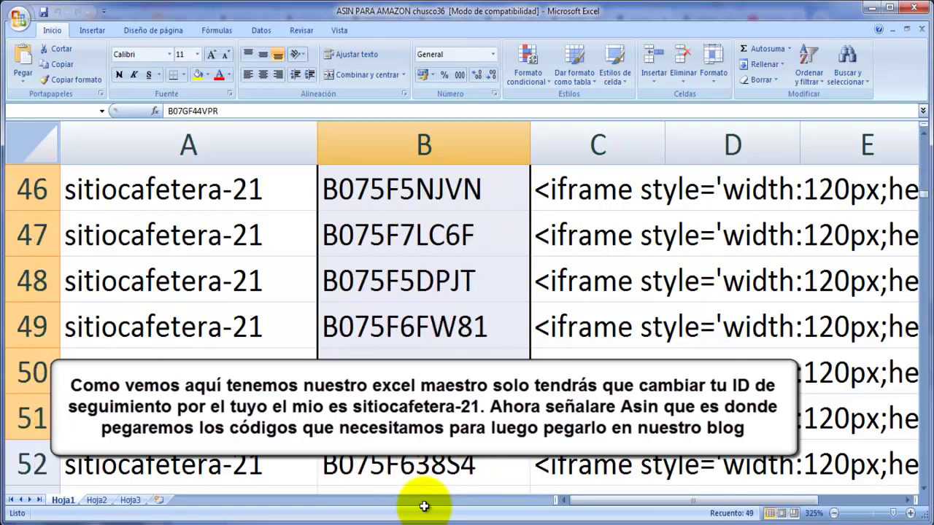
{"action": "left_click_drag", "start_coordinate": [424, 506], "coordinate": [457, 288]}
{"action": "key", "text": "Delete"}
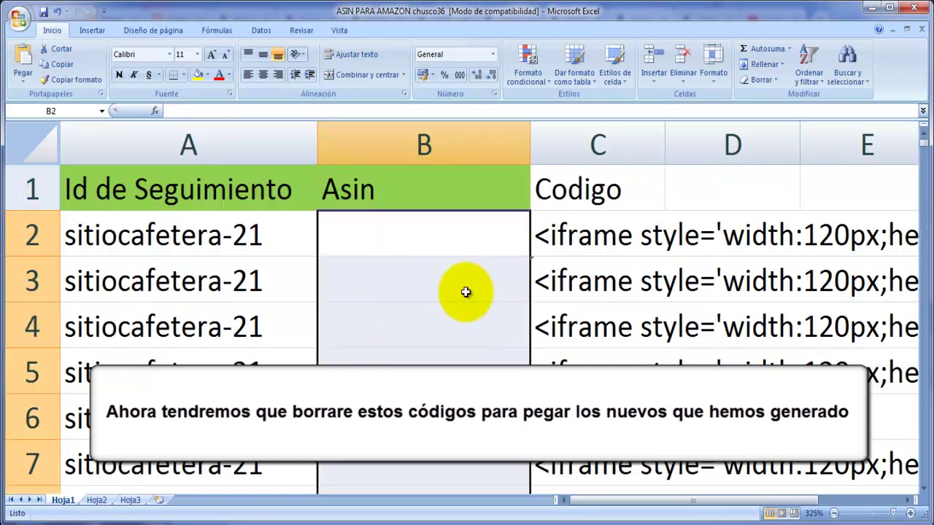
{"action": "left_click", "coordinate": [433, 236]}
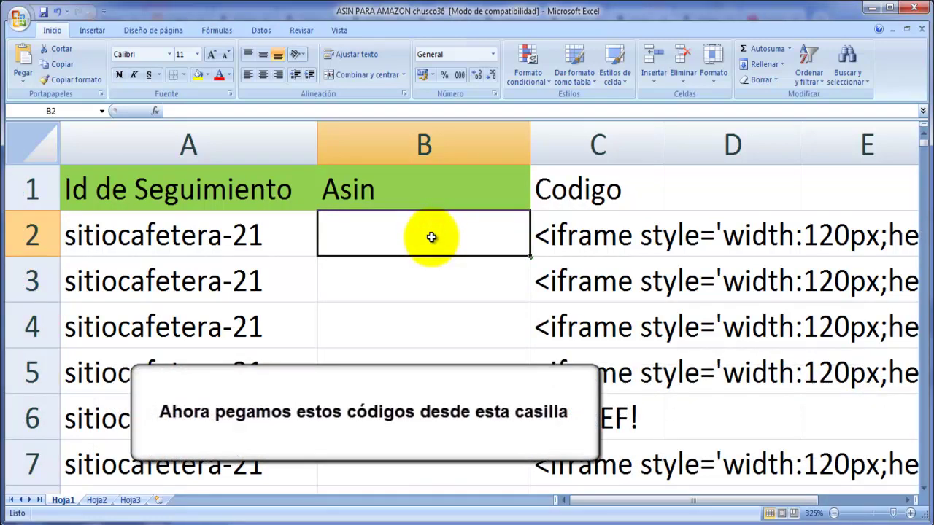
{"action": "right_click", "coordinate": [432, 237]}
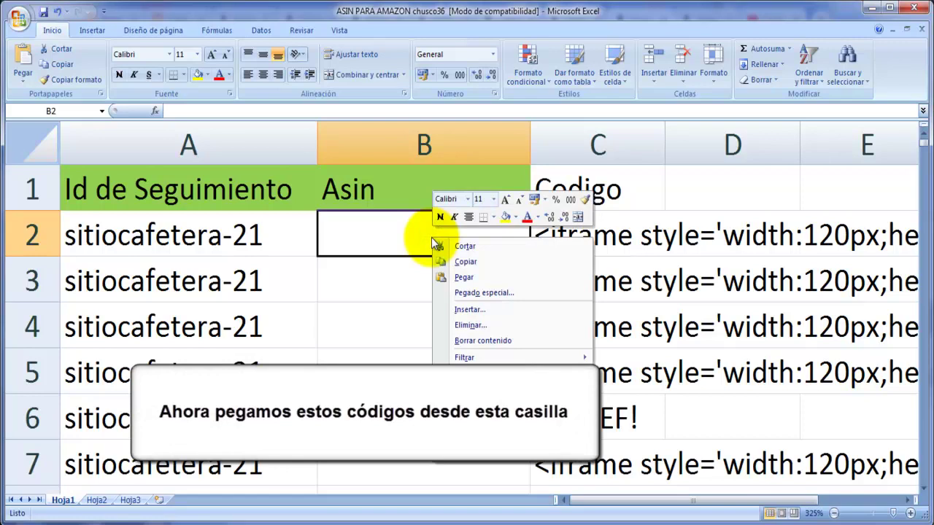
{"action": "left_click", "coordinate": [485, 274]}
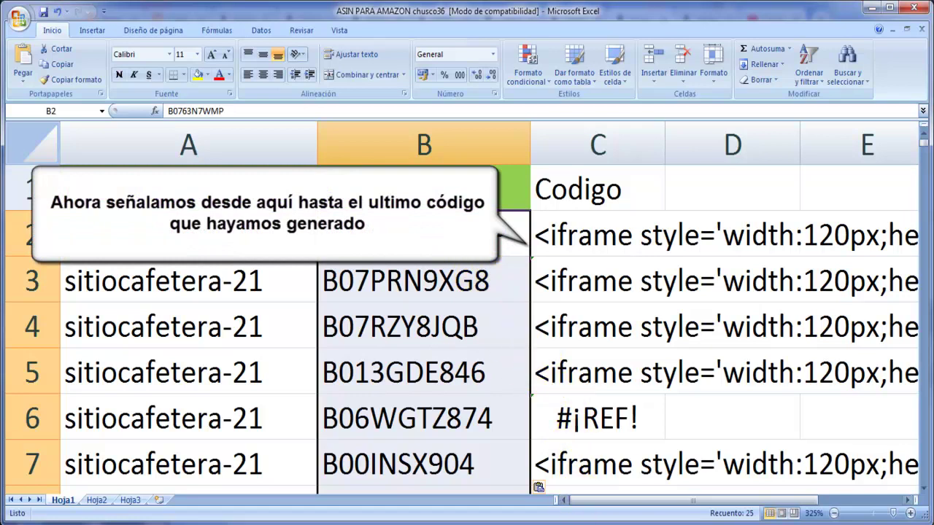
- Copy the iframe codes in the Codigo column from C2 to C26, matching the pasted product IDs
{"action": "left_click", "coordinate": [592, 230]}
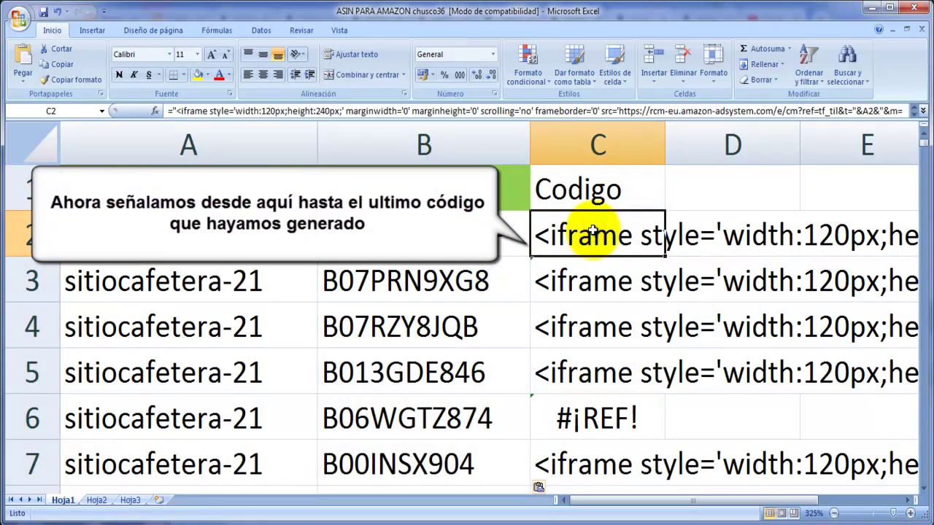
{"action": "left_click_drag", "start_coordinate": [592, 230], "coordinate": [597, 289]}
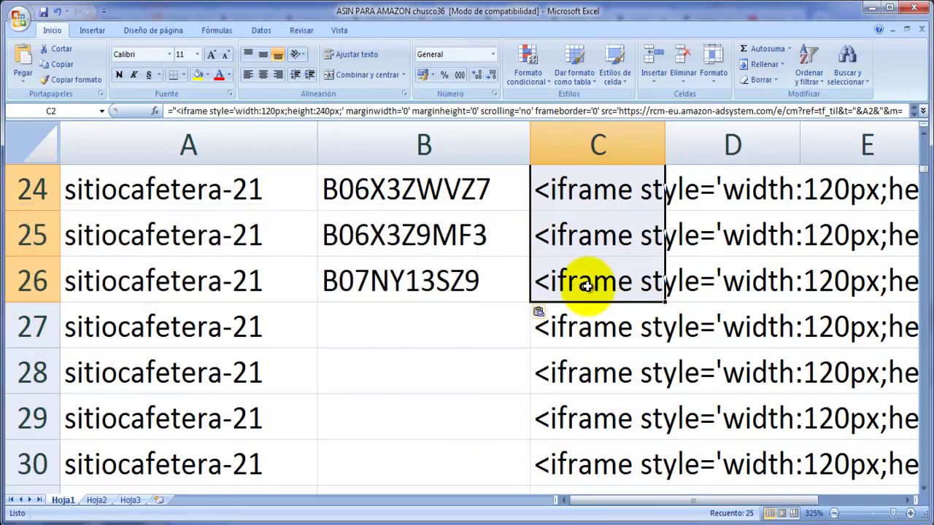
{"action": "scroll", "coordinate": [586, 285], "scroll_direction": "up", "scroll_amount": 1}
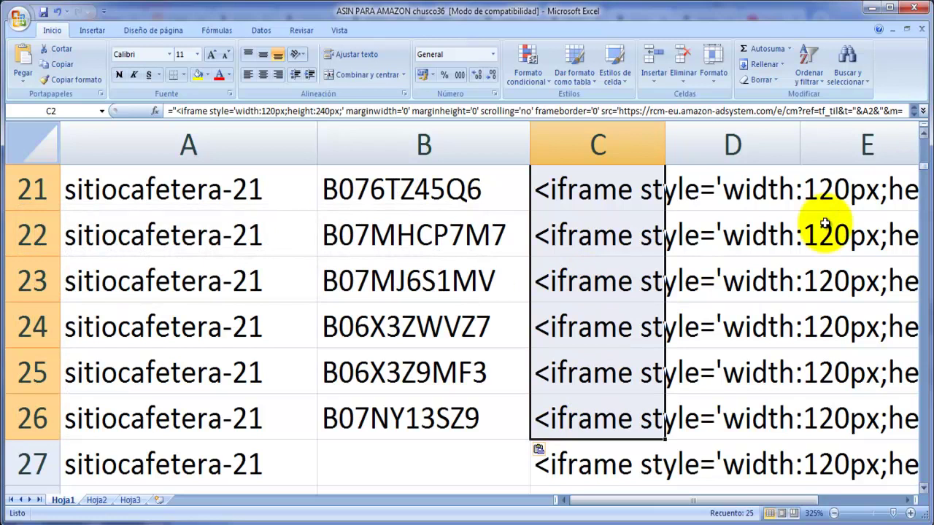
{"action": "right_click", "coordinate": [584, 416]}
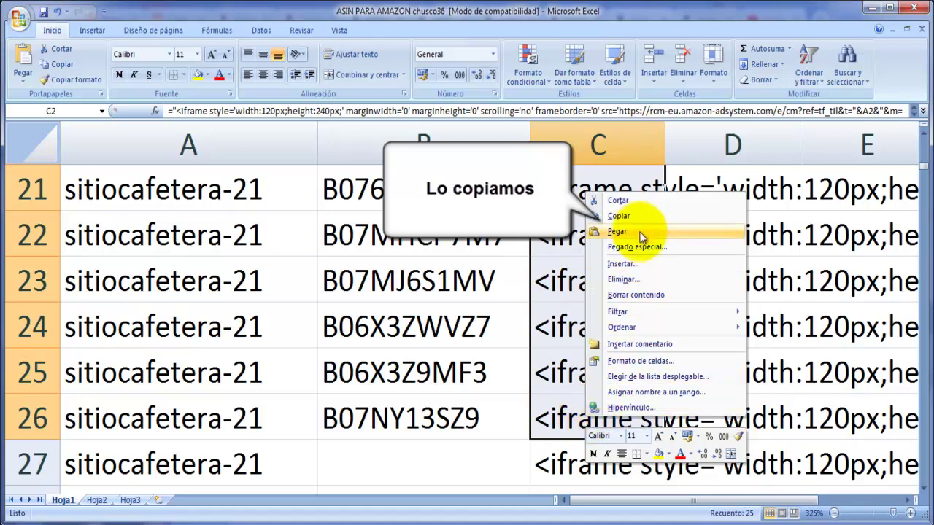
{"action": "left_click", "coordinate": [636, 216]}
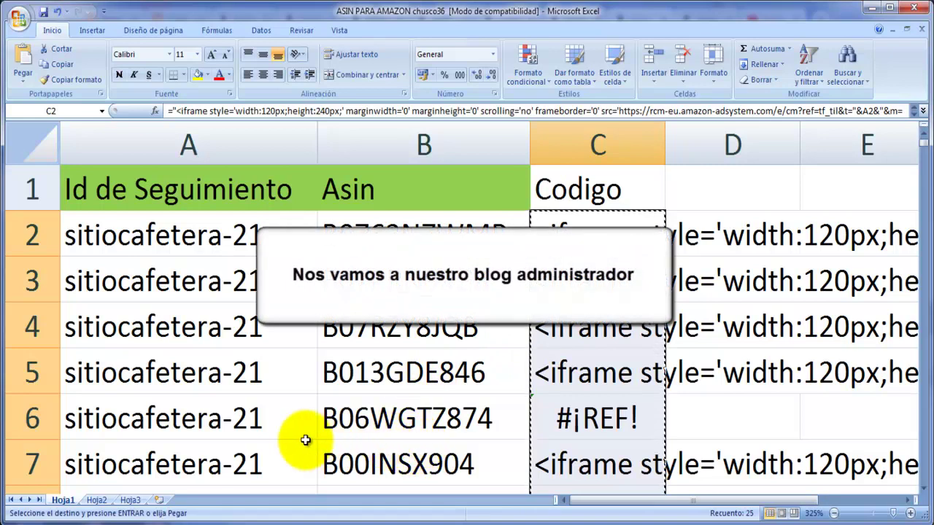
- Switch to Blogger in the browser and paste the copied iframe codes into the HTML of the page "Cafeteras para espresso y capuchino"
{"action": "mouse_move", "coordinate": [178, 524]}
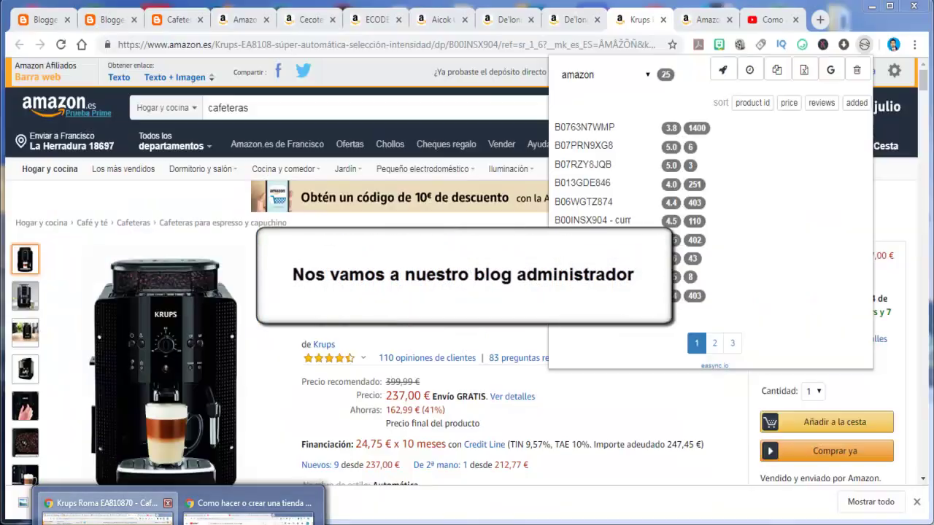
{"action": "left_click", "coordinate": [108, 511]}
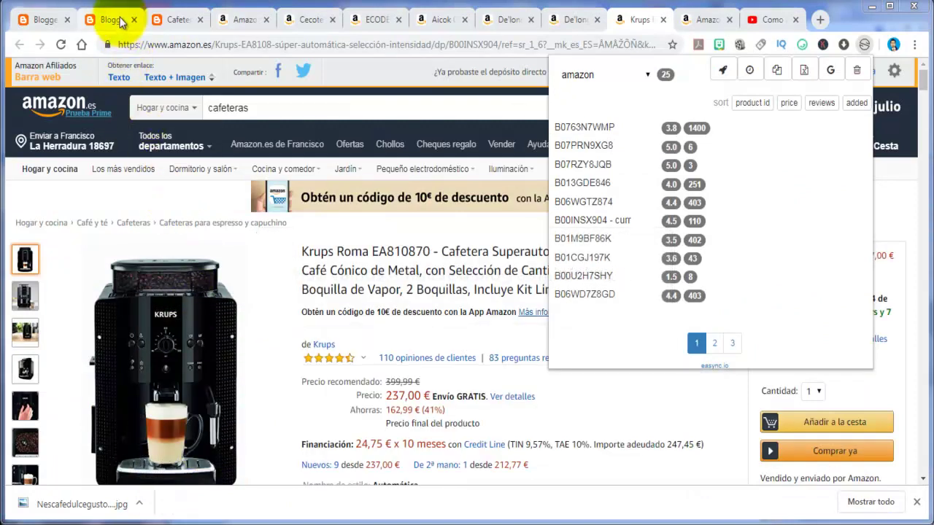
{"action": "left_click", "coordinate": [35, 19]}
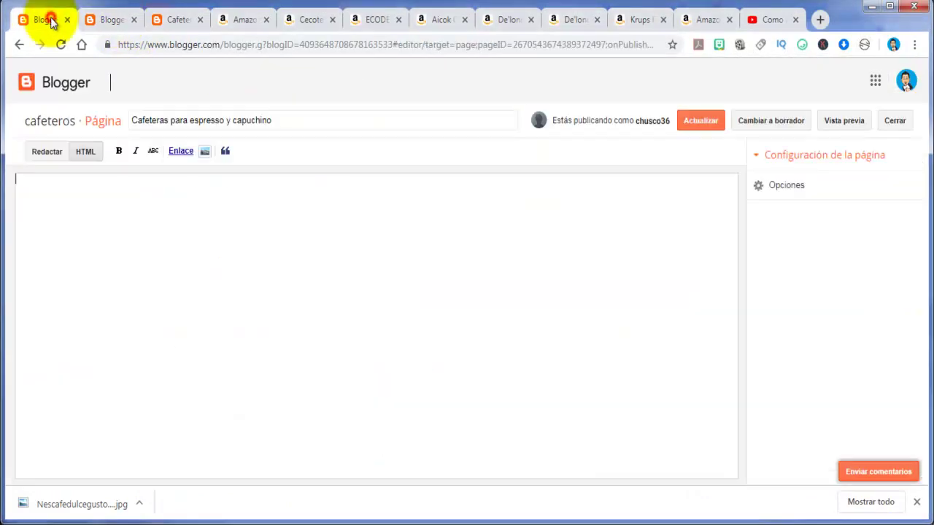
{"action": "right_click", "coordinate": [172, 194]}
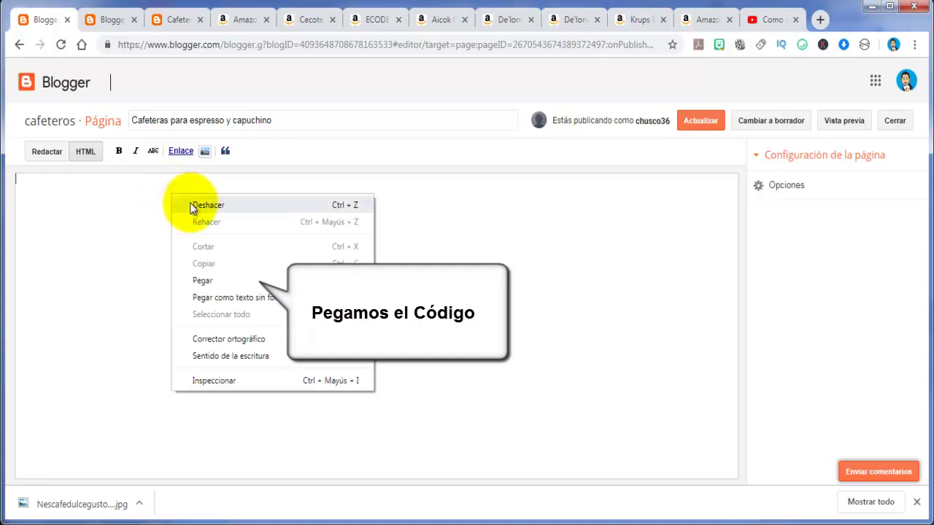
{"action": "left_click", "coordinate": [244, 278]}
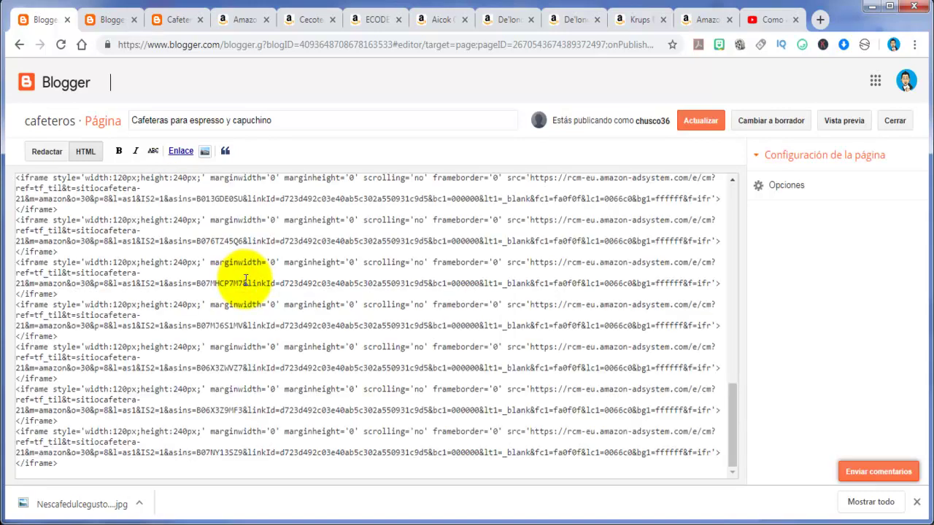
{"action": "scroll", "coordinate": [245, 279], "scroll_direction": "up", "scroll_amount": 15}
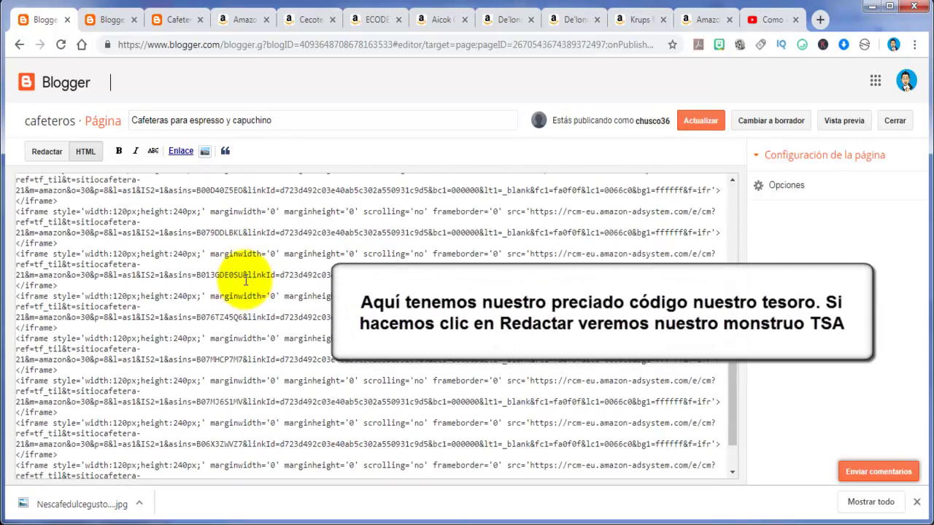
{"action": "scroll", "coordinate": [245, 279], "scroll_direction": "up", "scroll_amount": 3}
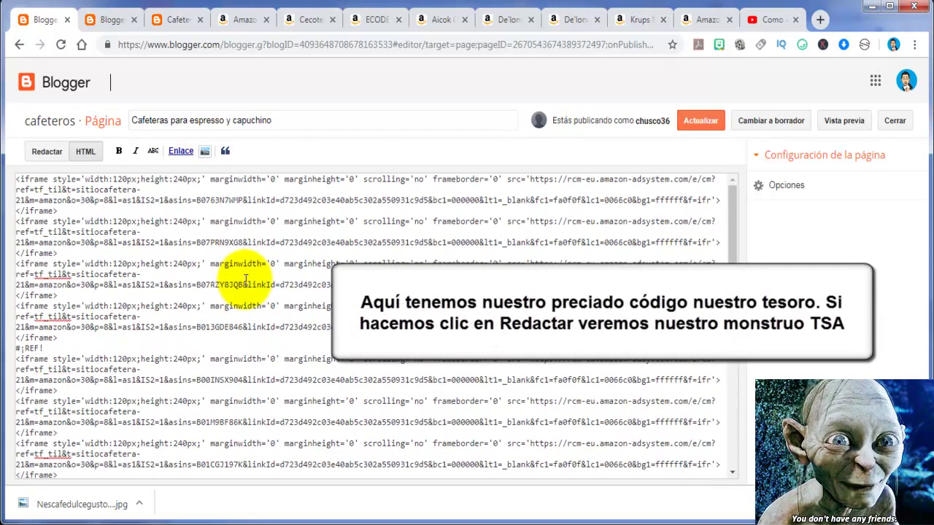
- Show the page "Cafeteras para espresso y capuchino" in the Redactar view to preview the pasted product boxes
{"action": "left_click", "coordinate": [41, 153]}
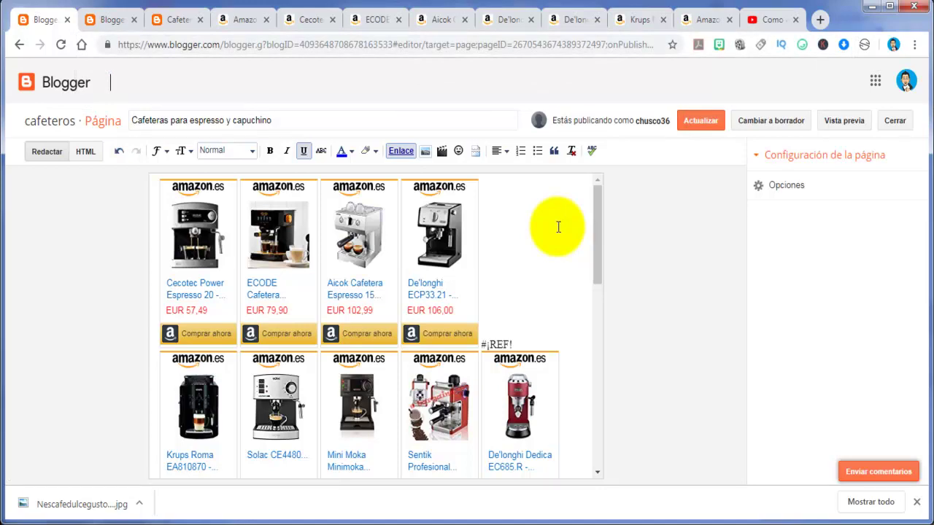
- Close the Amazon product pages opened for the espresso and cappuccino category, keeping the search results page open
{"action": "left_click", "coordinate": [237, 19]}
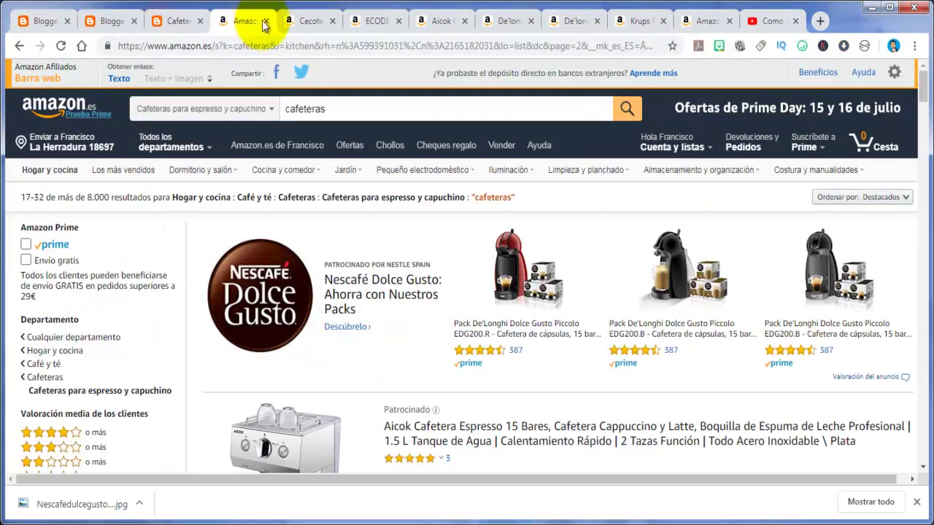
{"action": "left_click", "coordinate": [639, 21]}
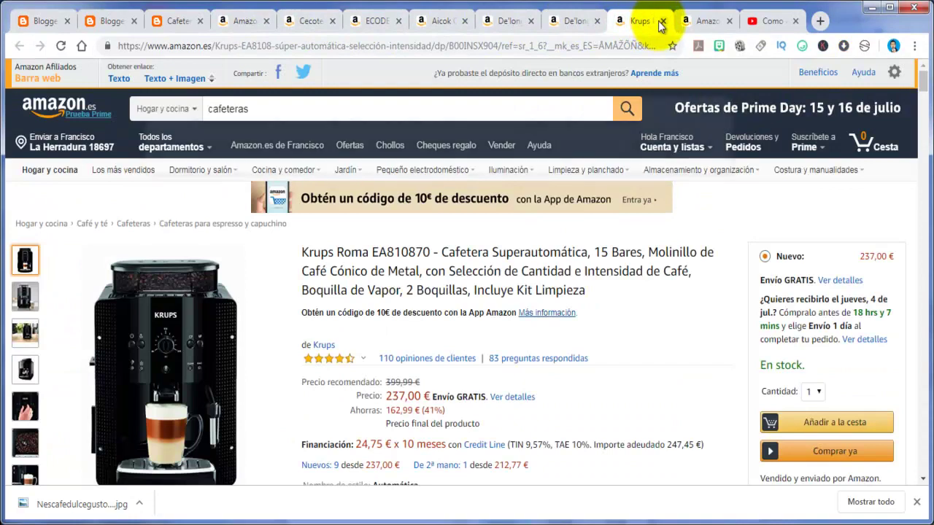
{"action": "left_click", "coordinate": [662, 21]}
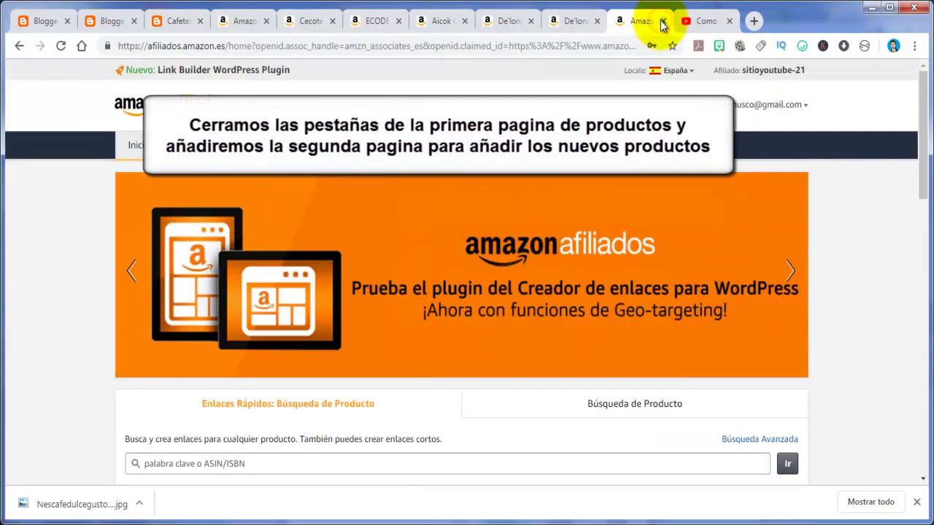
{"action": "left_click", "coordinate": [593, 21]}
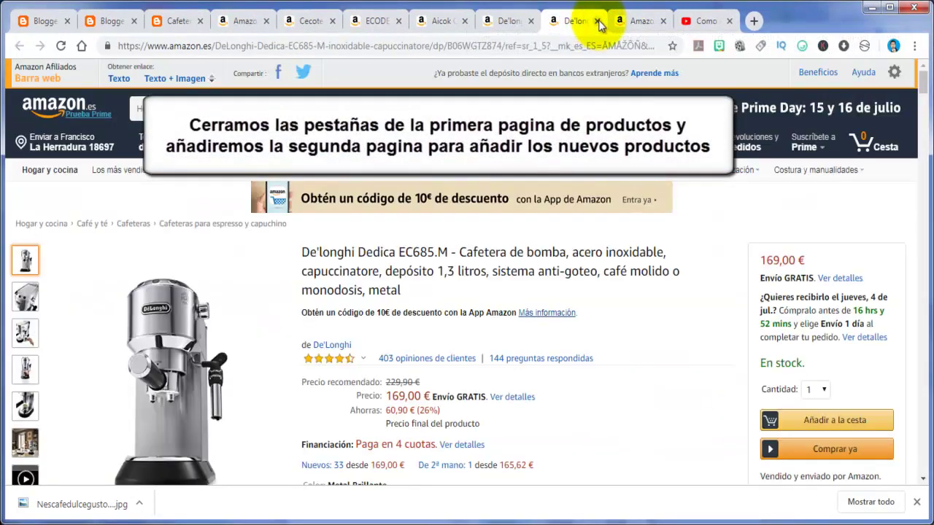
{"action": "left_click", "coordinate": [598, 23]}
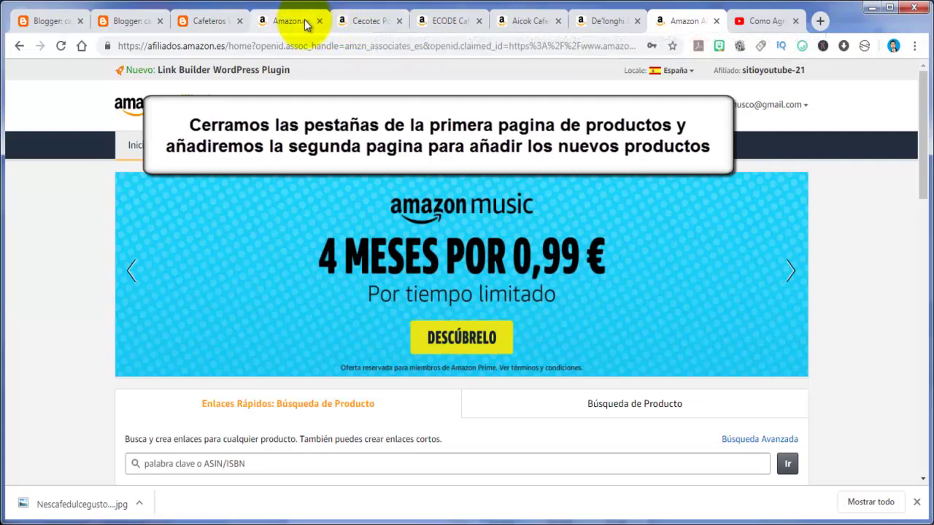
{"action": "left_click", "coordinate": [399, 21]}
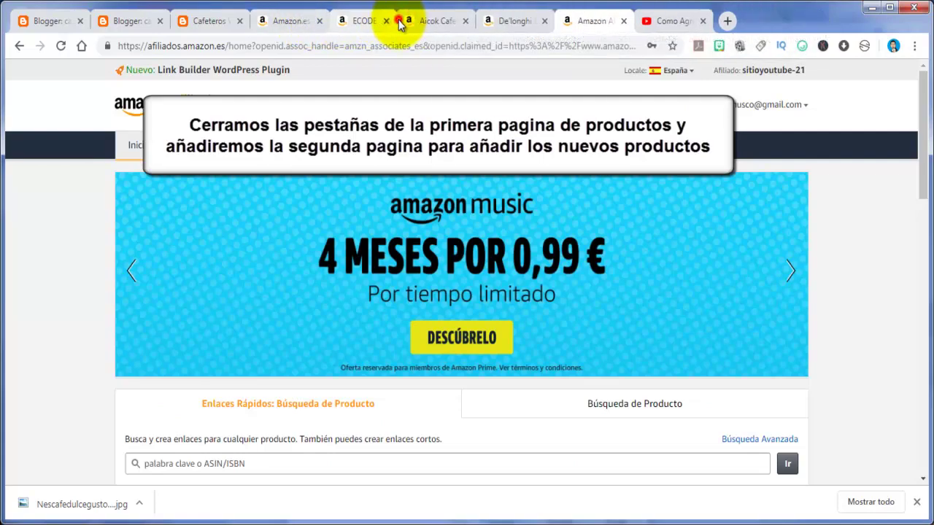
{"action": "left_click", "coordinate": [399, 21]}
{"action": "left_click", "coordinate": [399, 21]}
{"action": "left_click", "coordinate": [397, 22]}
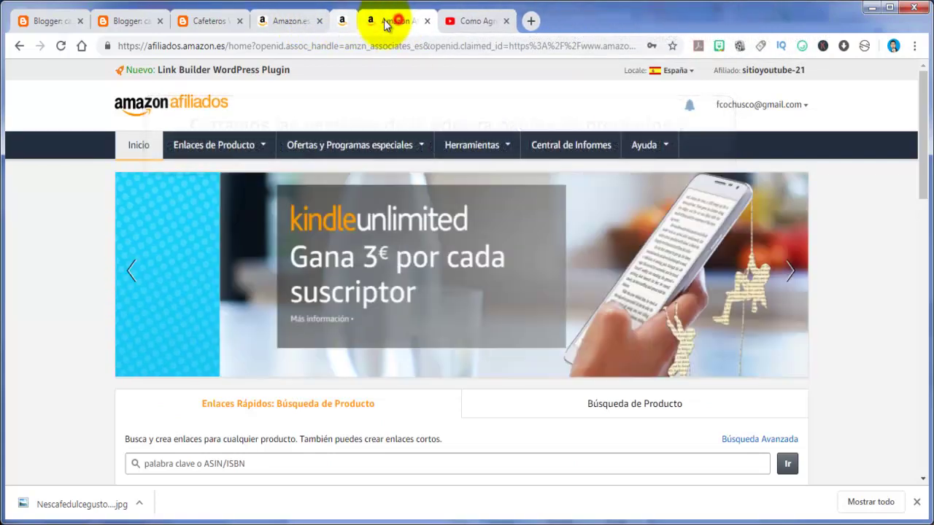
- Go to Amazon's "Cafeteras de goteo" category and open each of the first three Aicook products in a new tab
{"action": "left_click", "coordinate": [294, 22]}
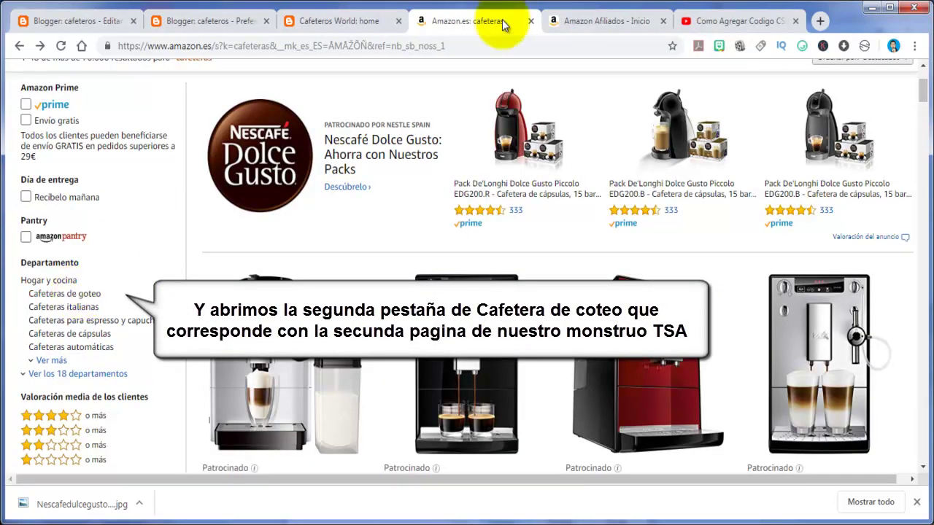
{"action": "left_click", "coordinate": [68, 297]}
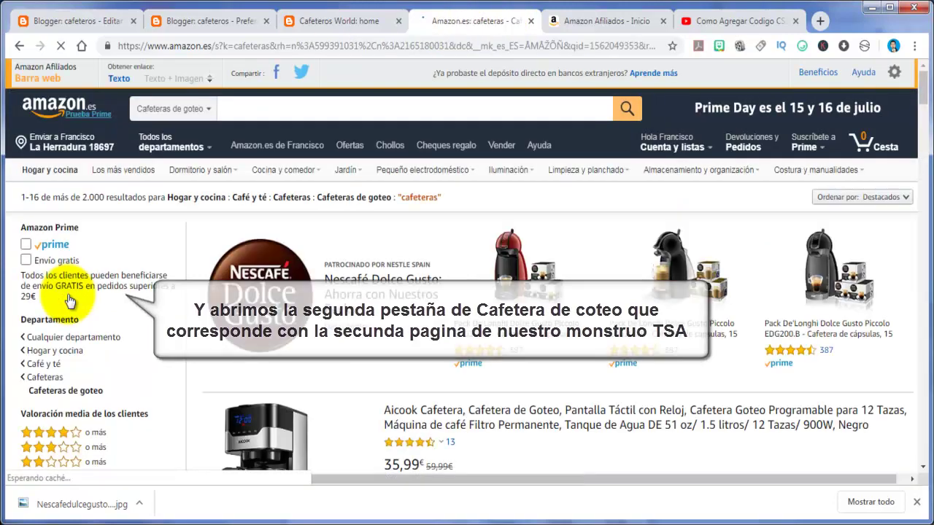
{"action": "scroll", "coordinate": [401, 288], "scroll_direction": "down", "scroll_amount": 3}
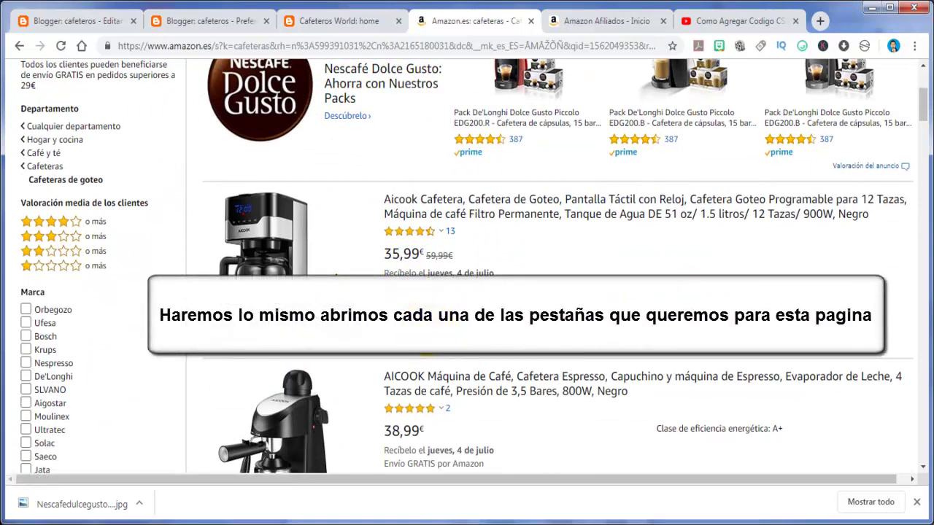
{"action": "right_click", "coordinate": [403, 202]}
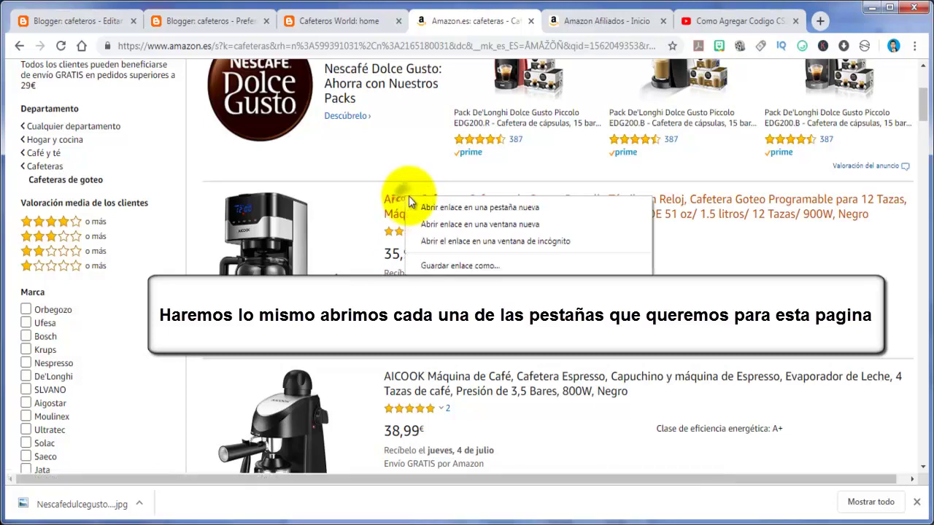
{"action": "left_click", "coordinate": [427, 209]}
{"action": "scroll", "coordinate": [426, 212], "scroll_direction": "down", "scroll_amount": 2}
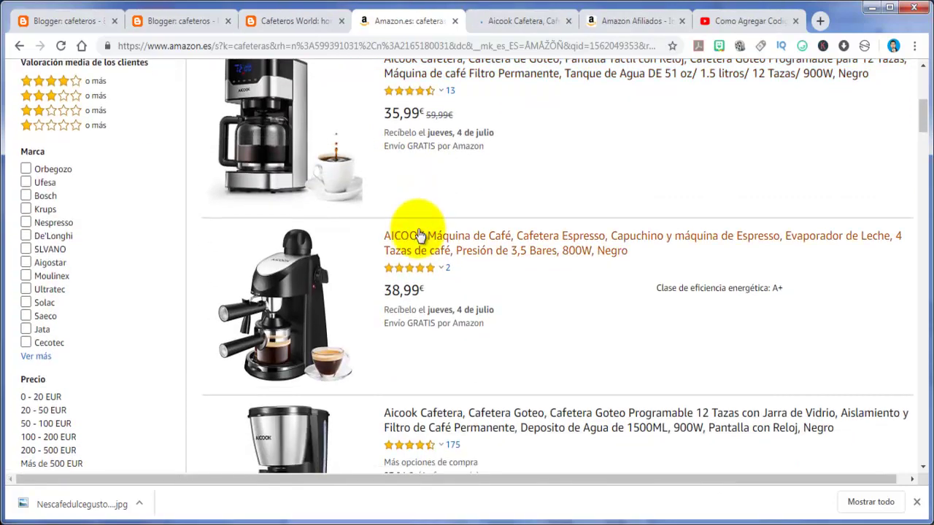
{"action": "right_click", "coordinate": [422, 232]}
{"action": "left_click", "coordinate": [438, 241]}
{"action": "scroll", "coordinate": [437, 247], "scroll_direction": "down", "scroll_amount": 2}
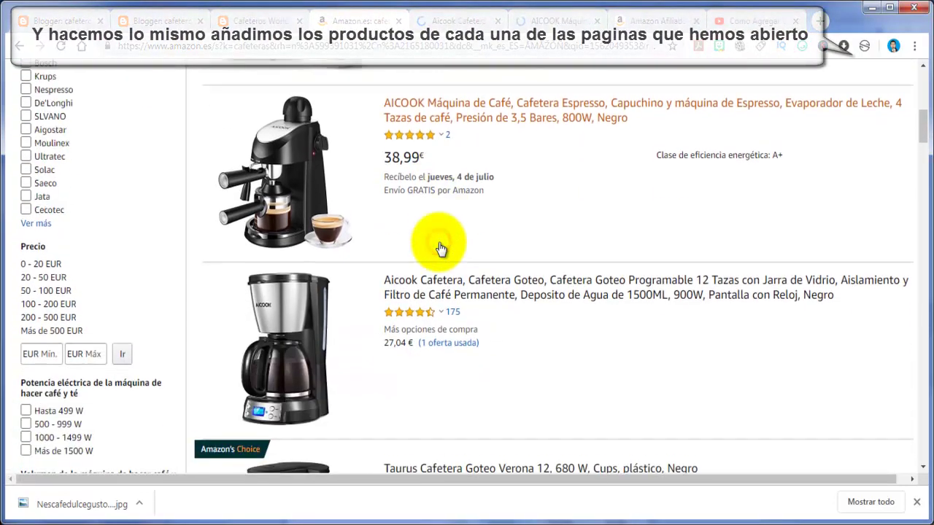
{"action": "right_click", "coordinate": [429, 272]}
{"action": "left_click", "coordinate": [460, 283]}
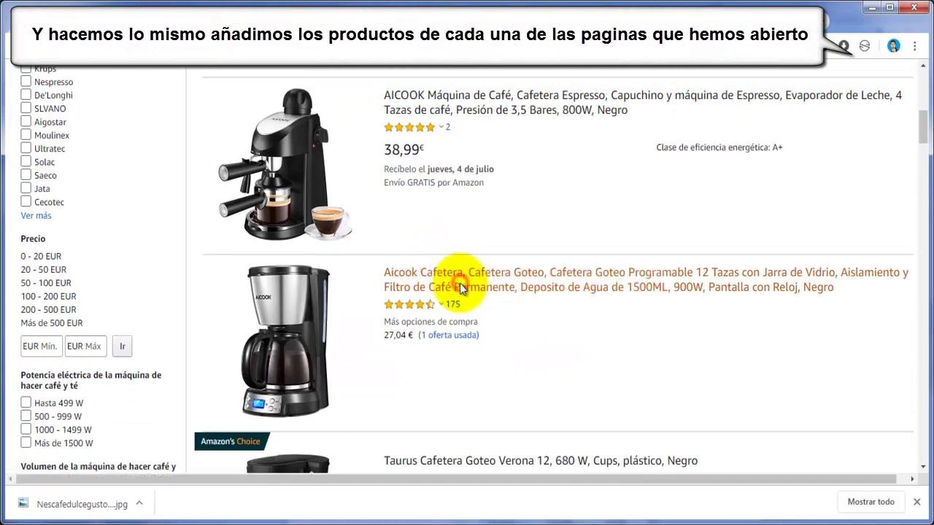
- Open the Taurus Verona 12, Aigostar Chocolate 30HIK and Aicok programmable drip coffee makers in separate new tabs
{"action": "scroll", "coordinate": [438, 289], "scroll_direction": "down", "scroll_amount": 3}
{"action": "right_click", "coordinate": [440, 256]}
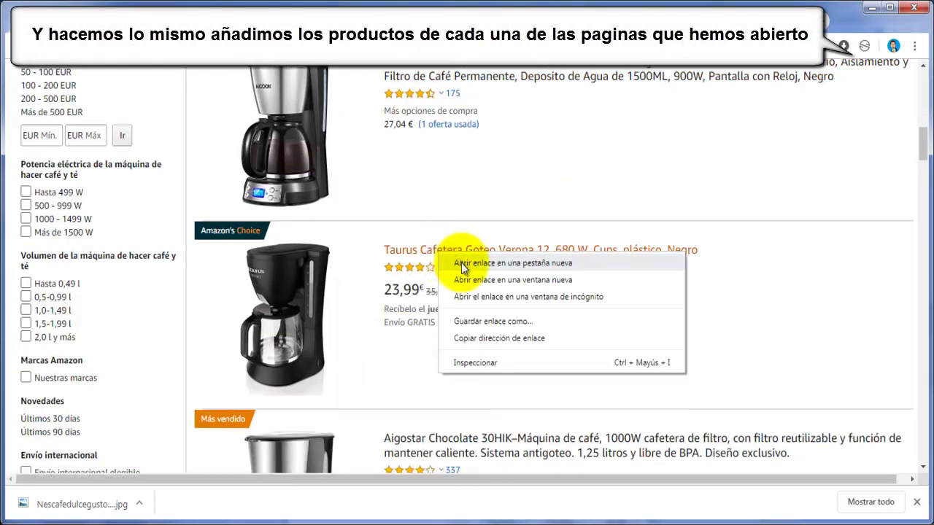
{"action": "left_click", "coordinate": [461, 264]}
{"action": "scroll", "coordinate": [461, 264], "scroll_direction": "down", "scroll_amount": 4}
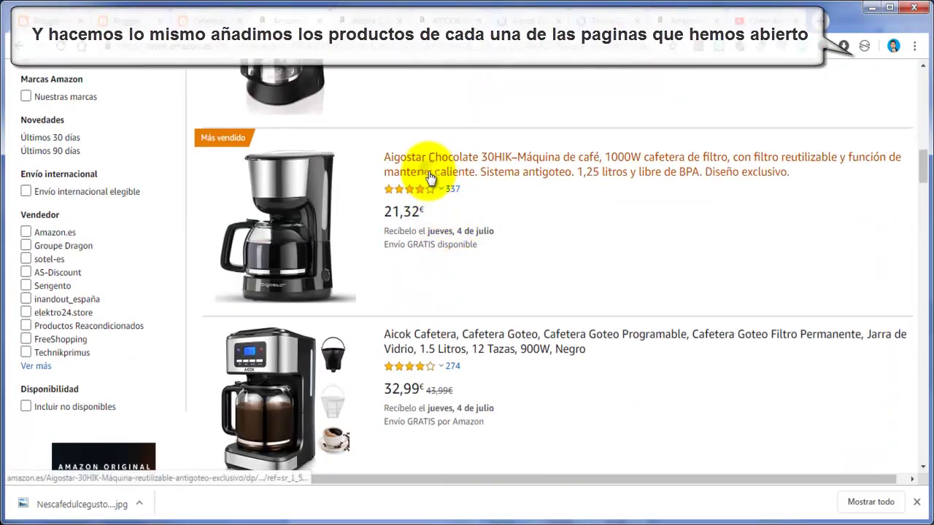
{"action": "right_click", "coordinate": [436, 177]}
{"action": "left_click", "coordinate": [445, 185]}
{"action": "scroll", "coordinate": [445, 182], "scroll_direction": "down", "scroll_amount": 2}
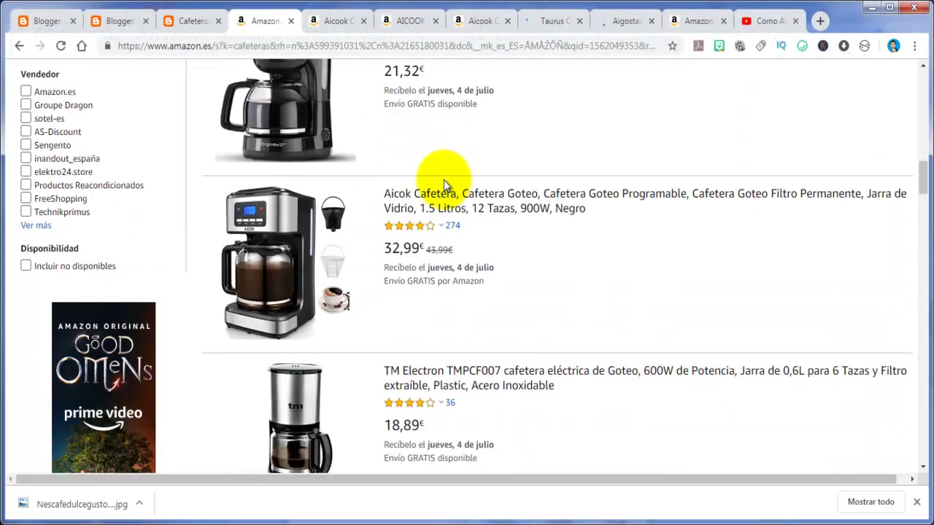
{"action": "right_click", "coordinate": [436, 202]}
{"action": "left_click", "coordinate": [460, 211]}
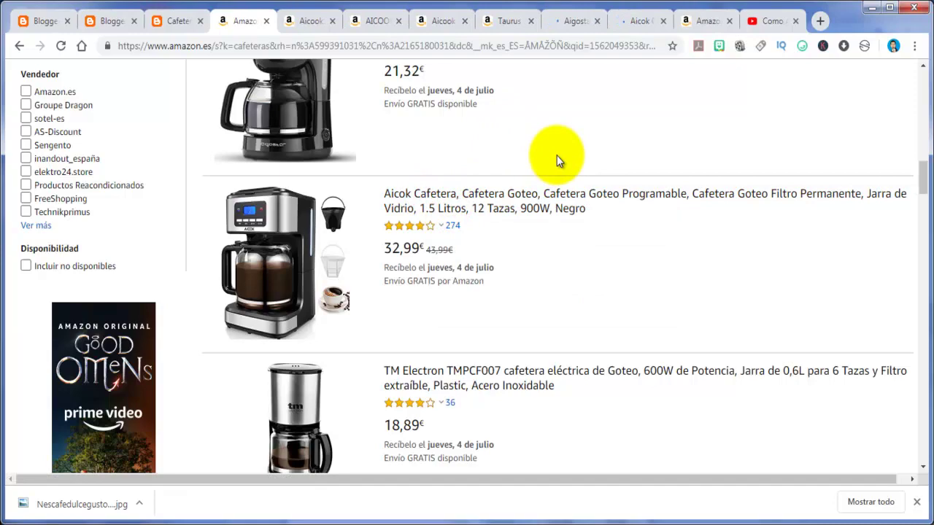
- Delete the previous product IDs from Easync and collect new ones from the "Cafeteras de goteo" search results
{"action": "scroll", "coordinate": [556, 155], "scroll_direction": "up", "scroll_amount": 8}
{"action": "scroll", "coordinate": [557, 156], "scroll_direction": "up", "scroll_amount": 8}
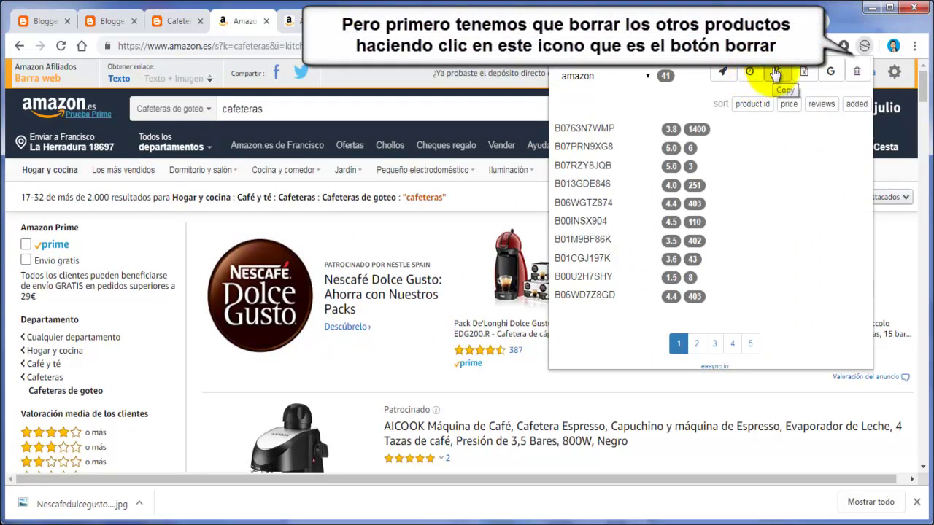
{"action": "left_click", "coordinate": [858, 74]}
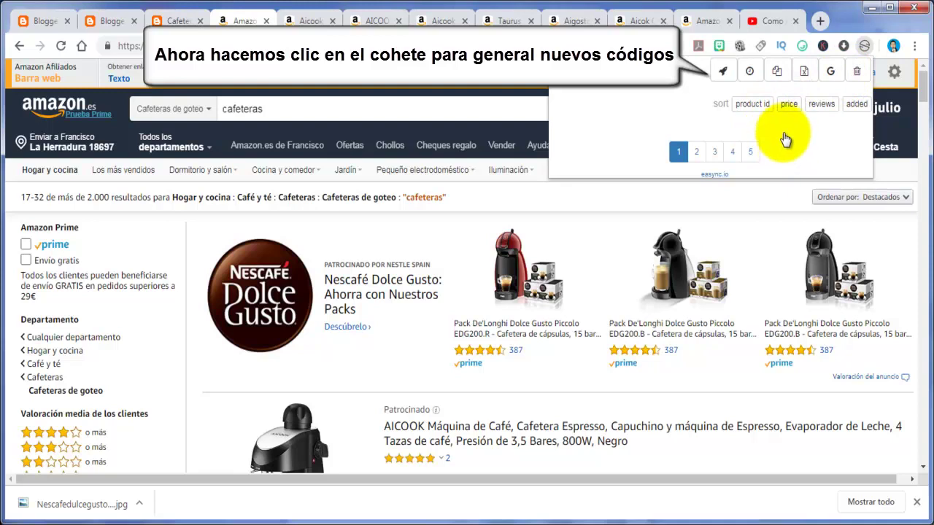
{"action": "left_click", "coordinate": [724, 73]}
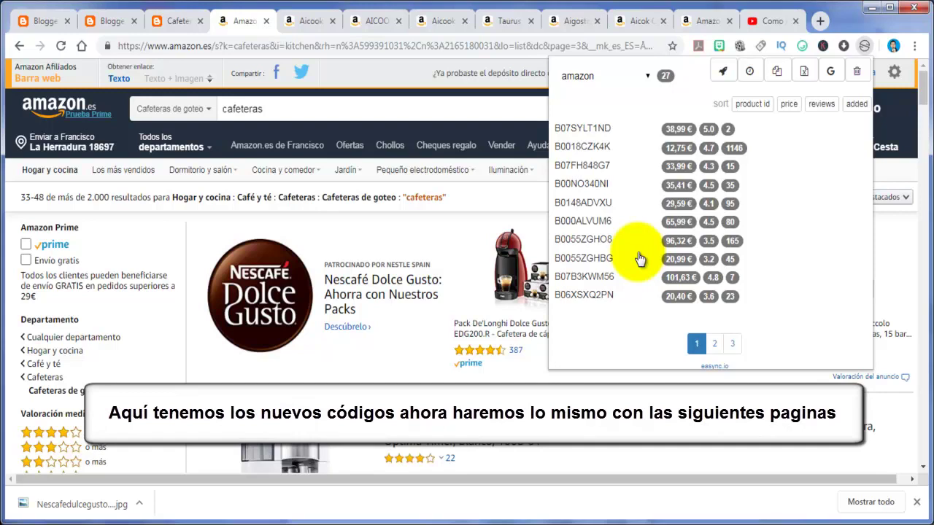
- Collect the product IDs with Easync on each of the three opened Aicook product pages
{"action": "left_click", "coordinate": [305, 27]}
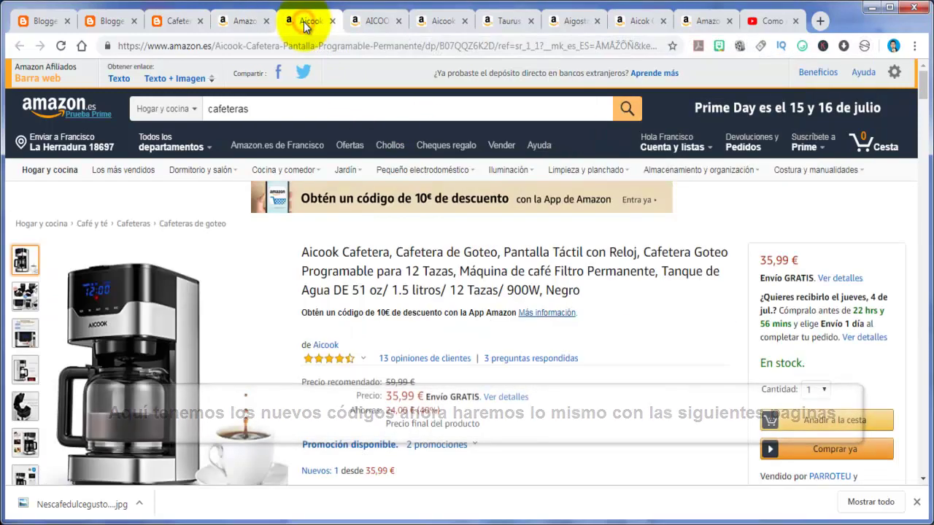
{"action": "left_click", "coordinate": [865, 46]}
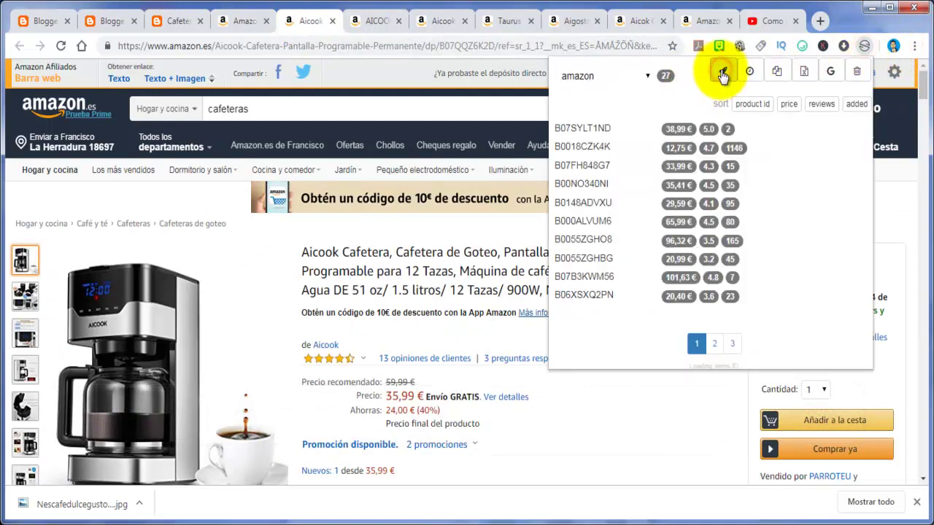
{"action": "left_click", "coordinate": [372, 23]}
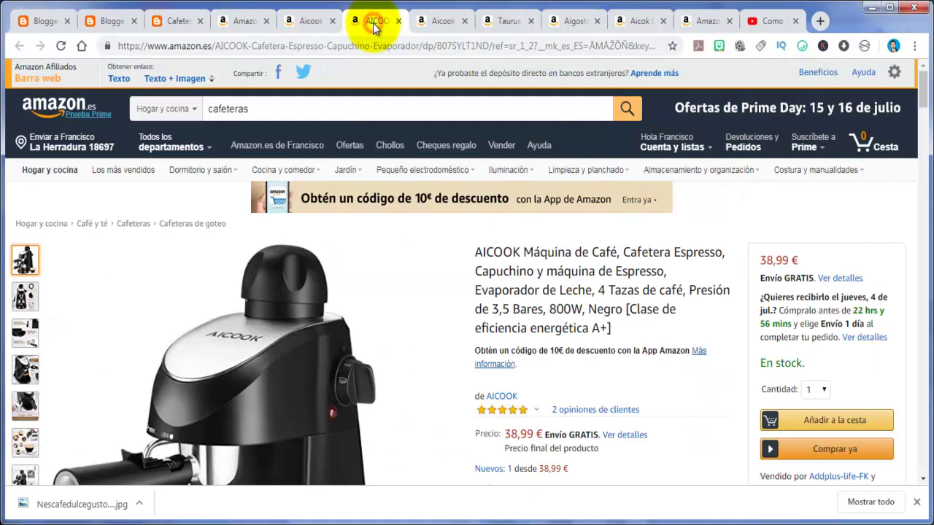
{"action": "left_click", "coordinate": [863, 47]}
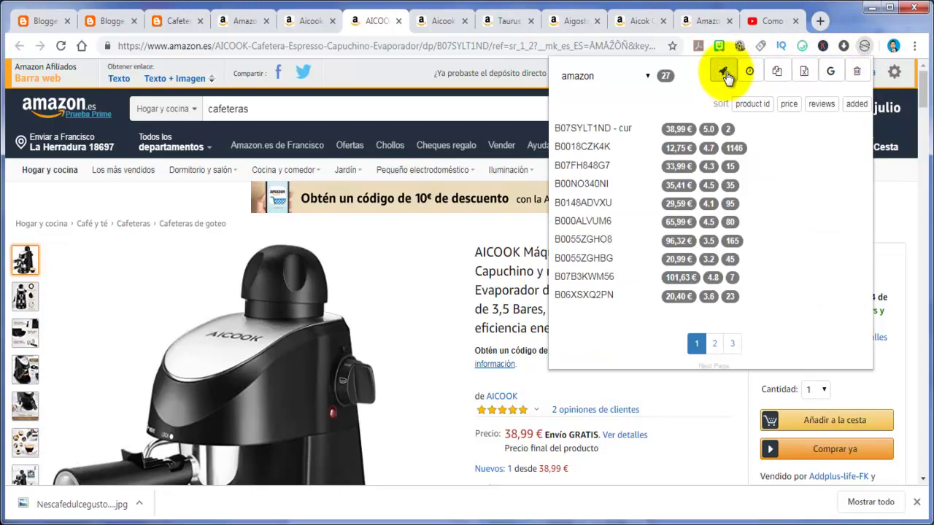
{"action": "left_click", "coordinate": [443, 21]}
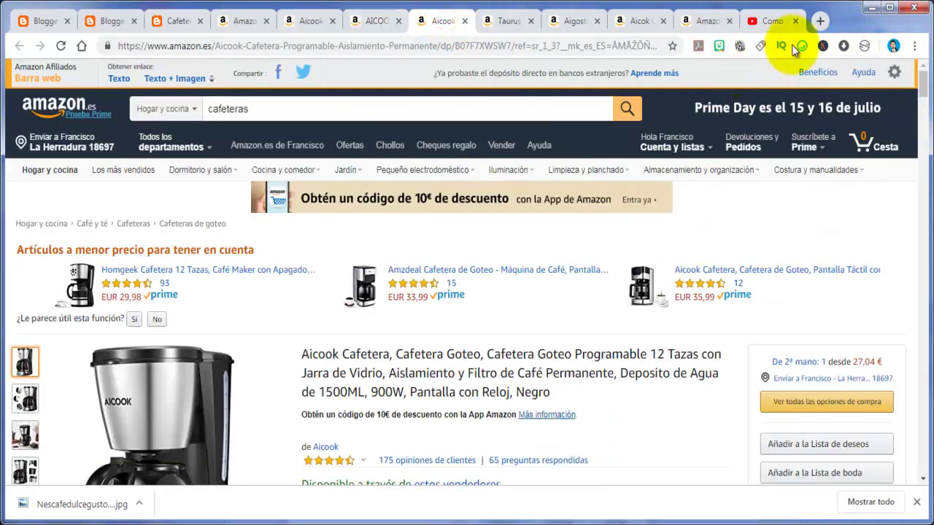
{"action": "left_click", "coordinate": [861, 47]}
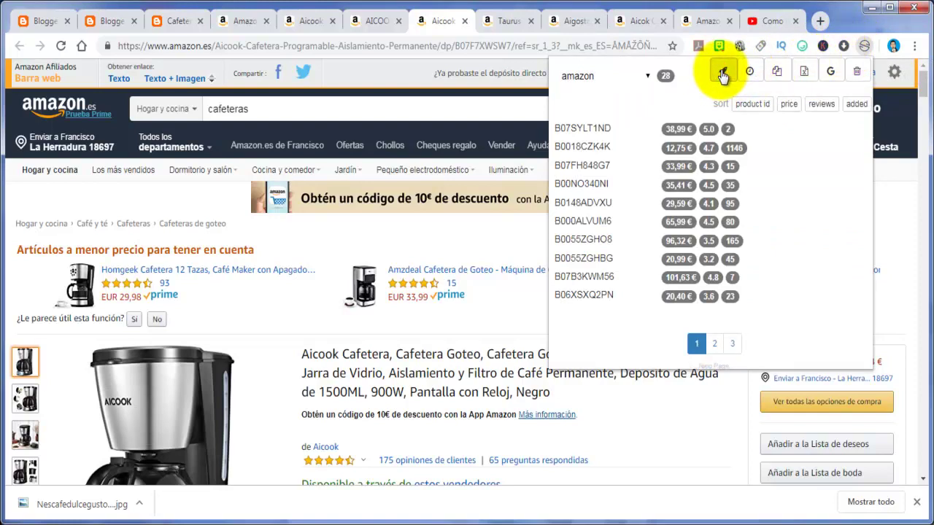
- Collect the product IDs with Easync on the Taurus Verona 12 and Aigostar Chocolate 30HIK pages
{"action": "left_click", "coordinate": [509, 27]}
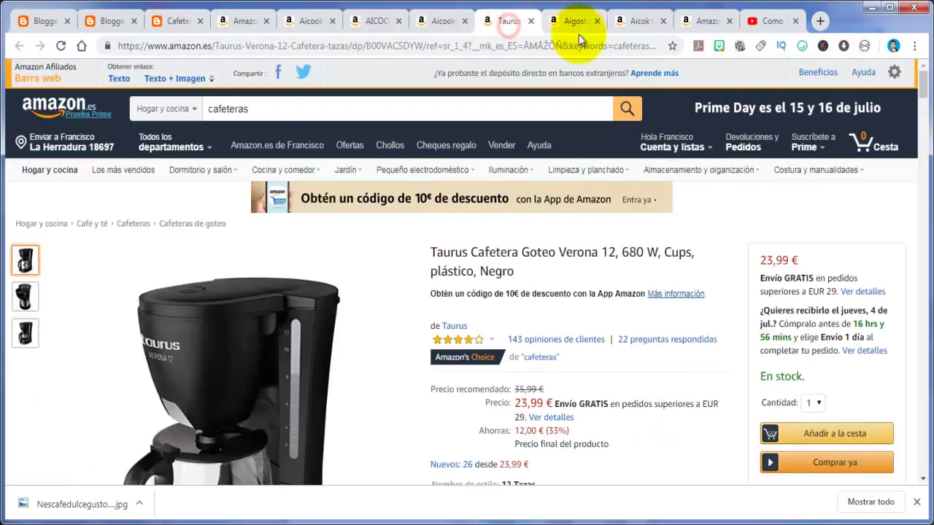
{"action": "left_click", "coordinate": [861, 46]}
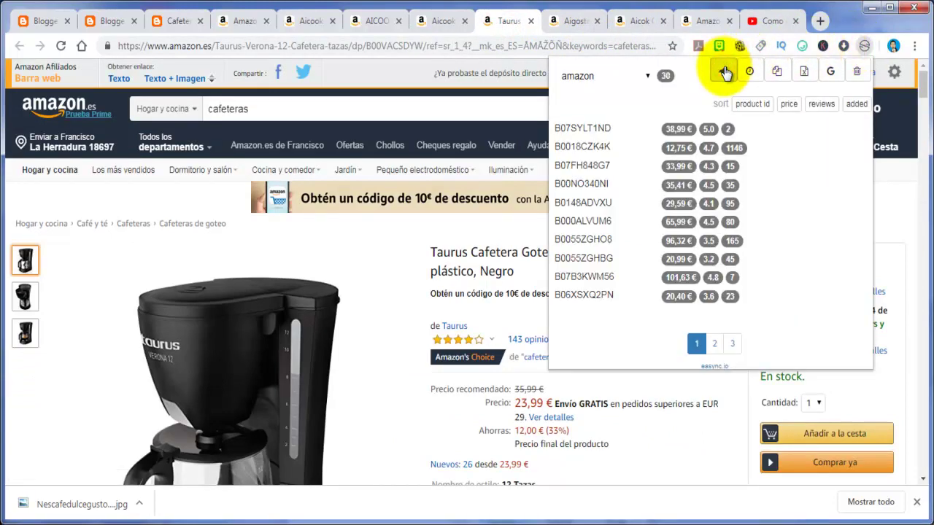
{"action": "left_click", "coordinate": [567, 21]}
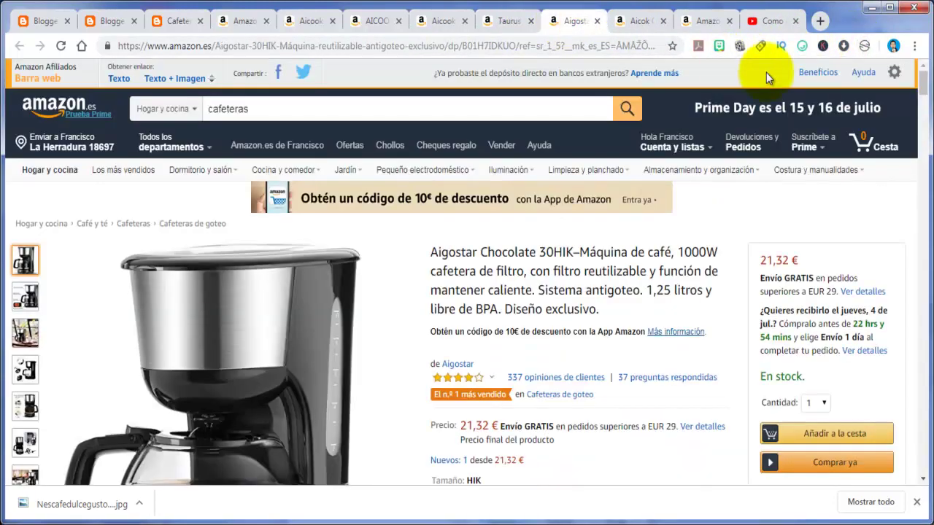
{"action": "left_click", "coordinate": [865, 46]}
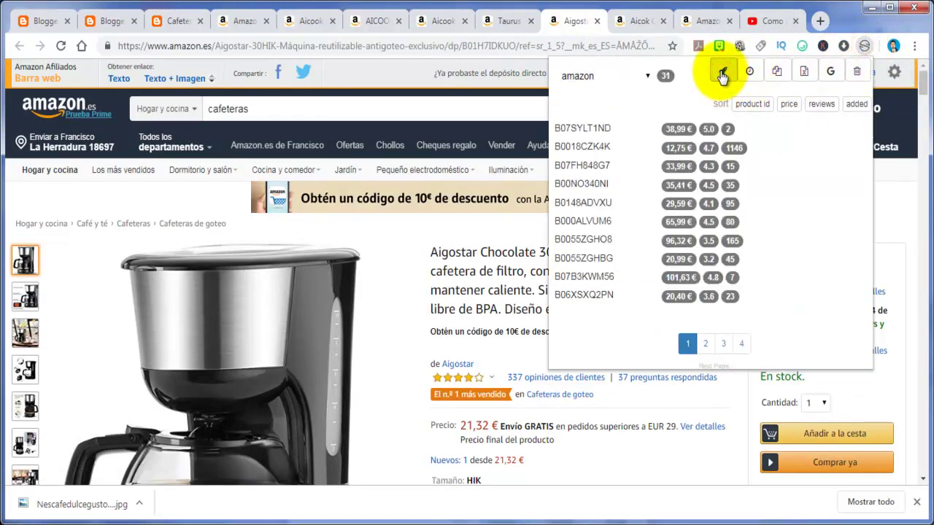
- Add the product IDs from the Aicok drip coffee maker page to Easync and copy the complete ID list
{"action": "left_click", "coordinate": [640, 24]}
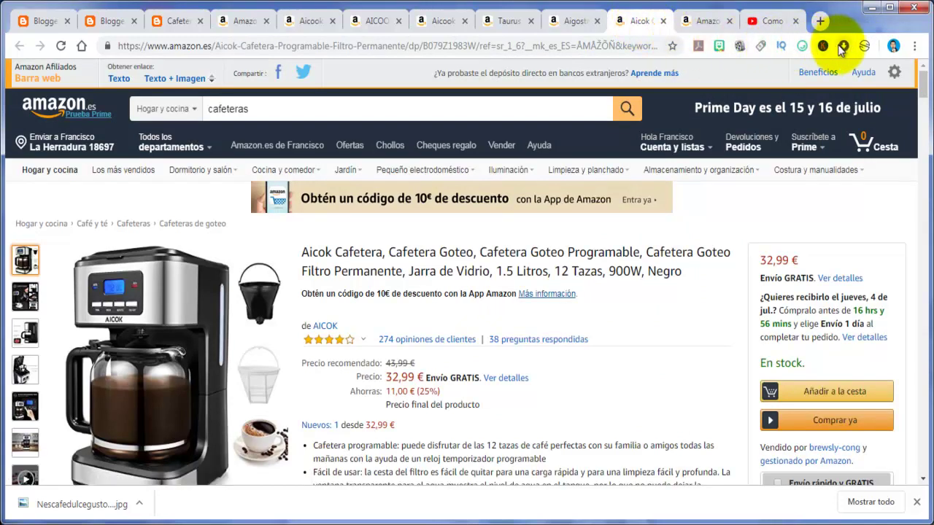
{"action": "left_click", "coordinate": [865, 46]}
{"action": "left_click", "coordinate": [722, 71]}
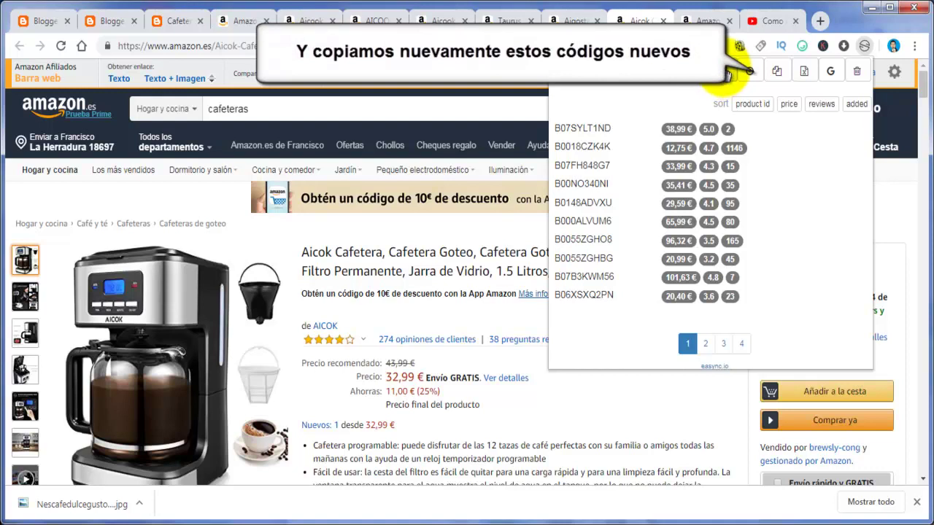
{"action": "left_click", "coordinate": [775, 74]}
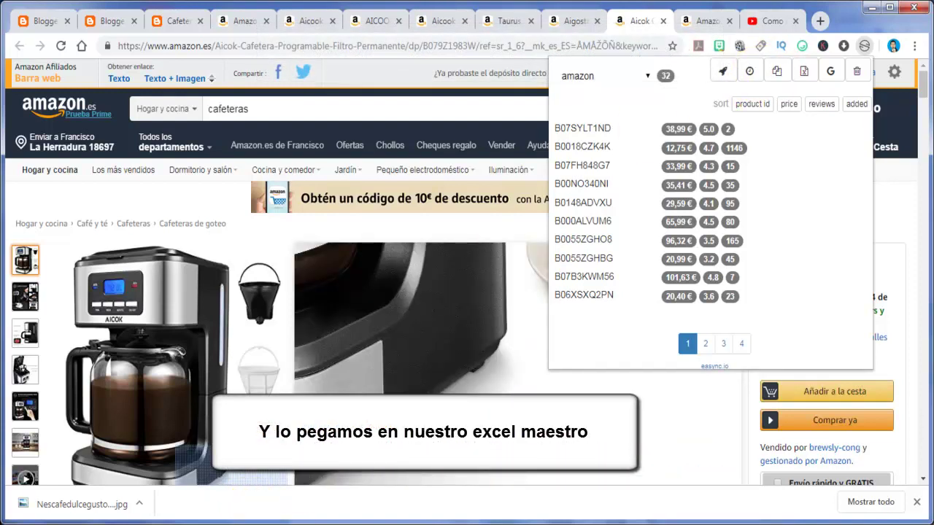
- Switch to the Excel ASIN workbook, clear the old product IDs in B2:B26 and paste the new list starting at B2
{"action": "left_click", "coordinate": [419, 511]}
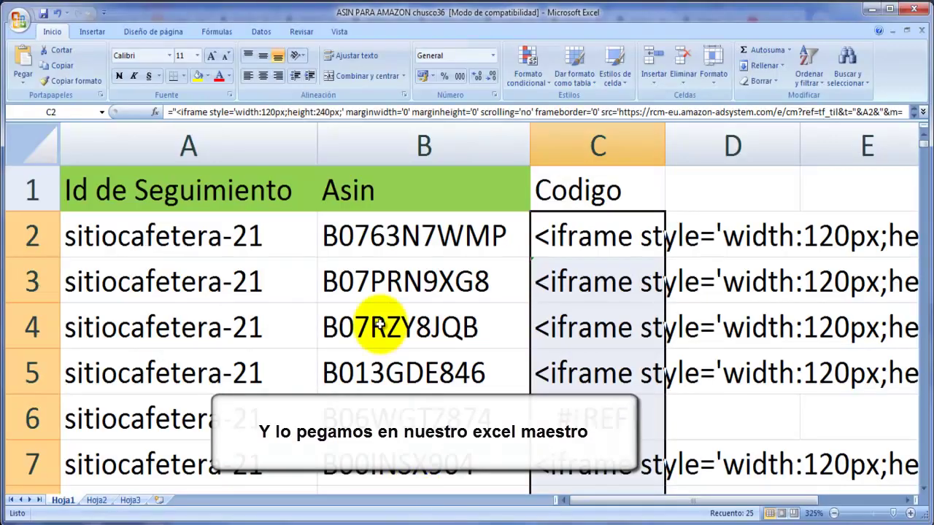
{"action": "left_click", "coordinate": [371, 241]}
{"action": "left_click_drag", "start_coordinate": [371, 241], "coordinate": [425, 341]}
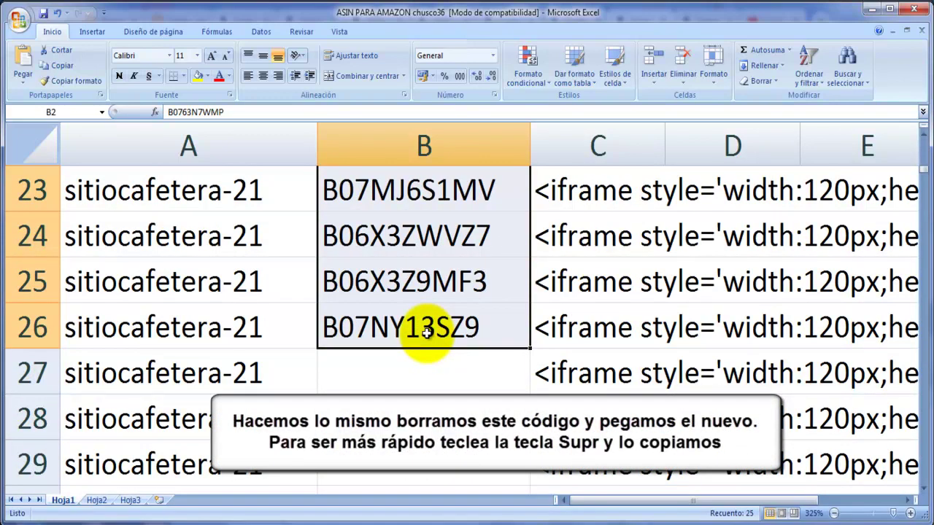
{"action": "key", "text": "Delete"}
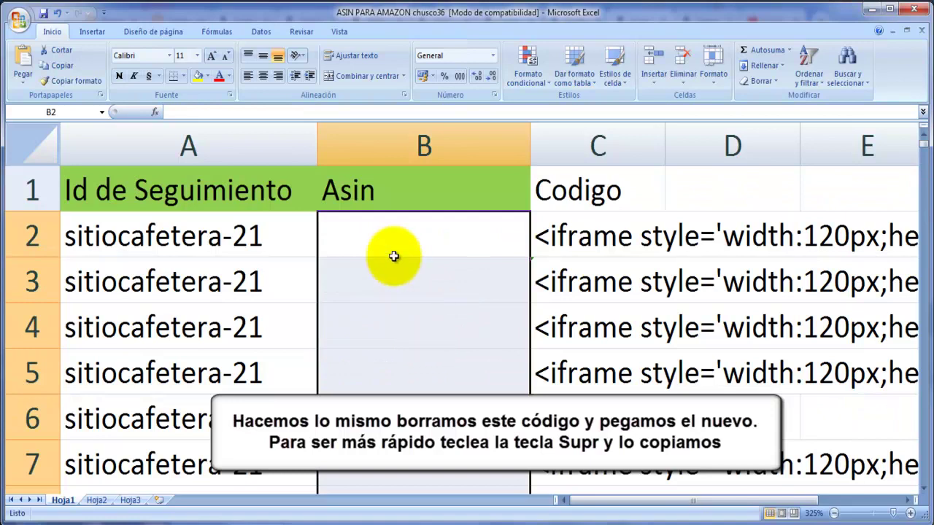
{"action": "right_click", "coordinate": [390, 232]}
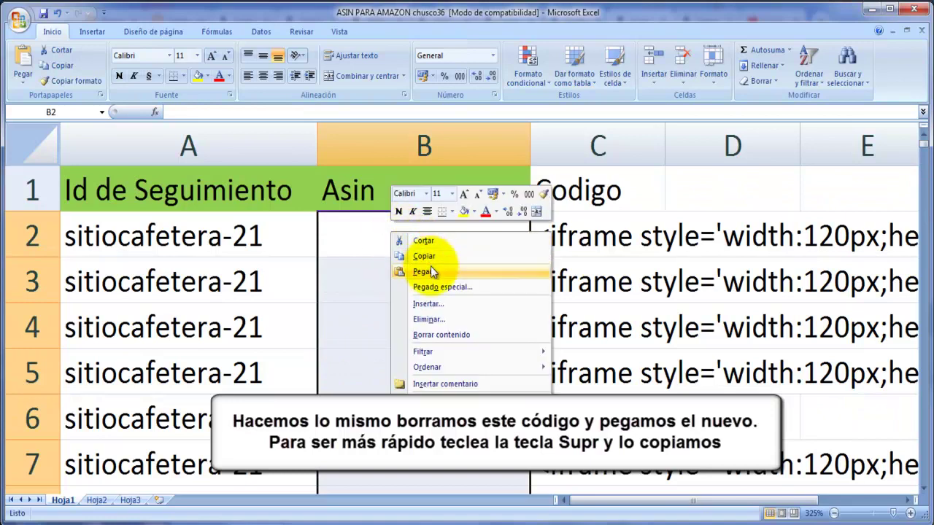
{"action": "left_click", "coordinate": [424, 272]}
{"action": "scroll", "coordinate": [443, 413], "scroll_direction": "down", "scroll_amount": 3}
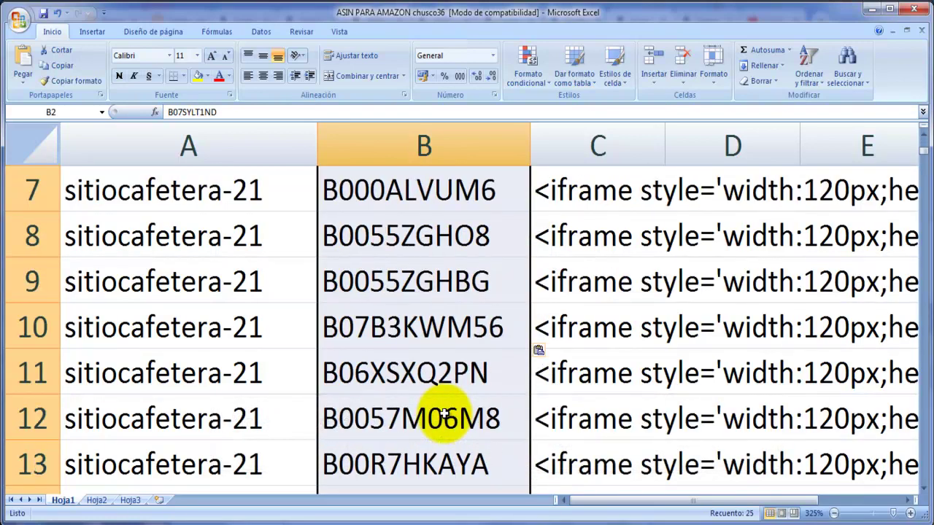
{"action": "scroll", "coordinate": [443, 413], "scroll_direction": "up", "scroll_amount": 3}
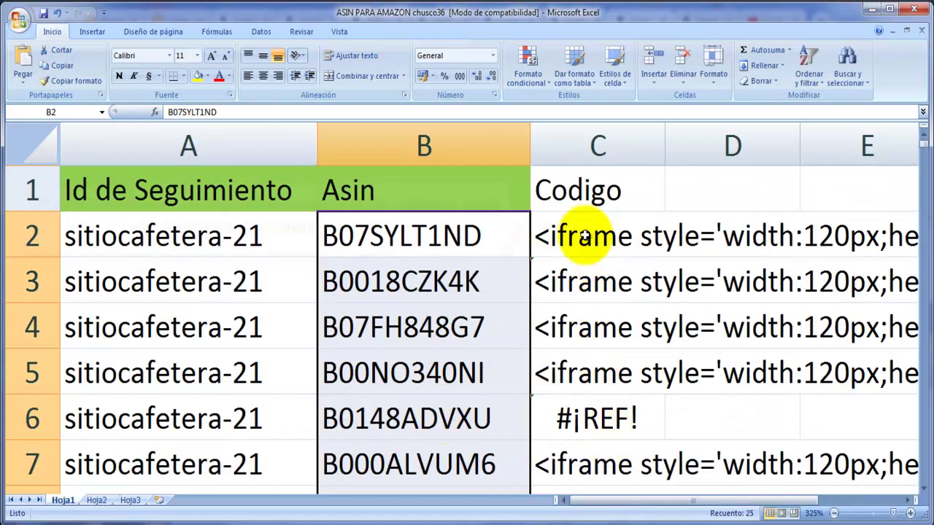
- Copy the generated iframe codes in C2:C26 of the Codigo column
{"action": "left_click", "coordinate": [563, 232]}
{"action": "left_click_drag", "start_coordinate": [564, 232], "coordinate": [588, 237]}
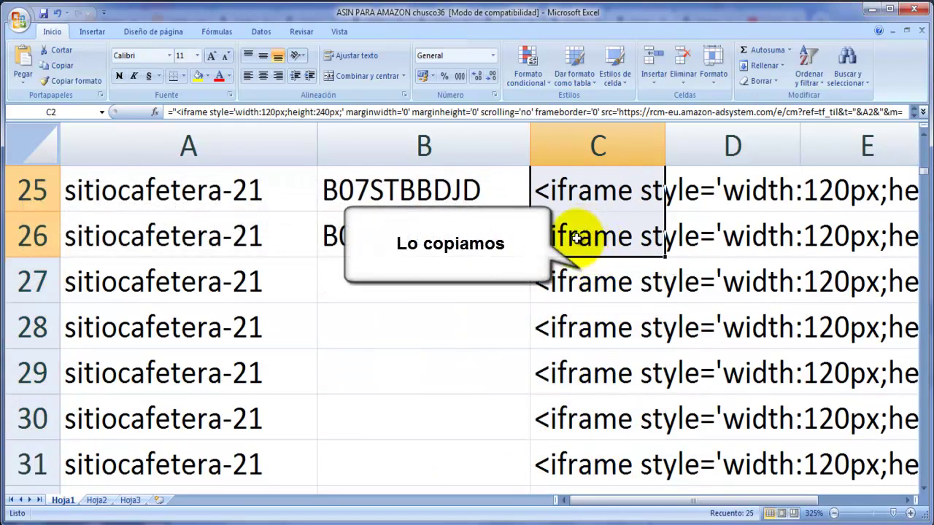
{"action": "right_click", "coordinate": [577, 239]}
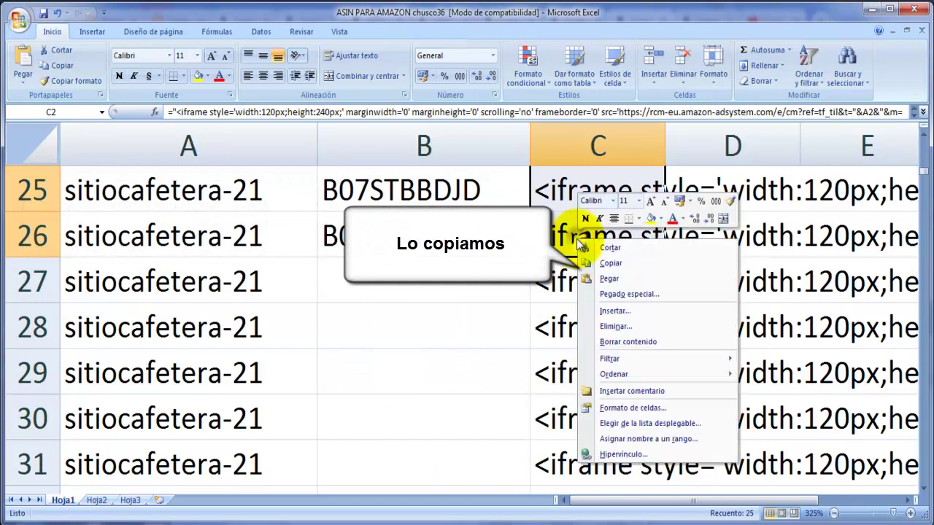
{"action": "left_click", "coordinate": [610, 263]}
{"action": "scroll", "coordinate": [609, 262], "scroll_direction": "up", "scroll_amount": 8}
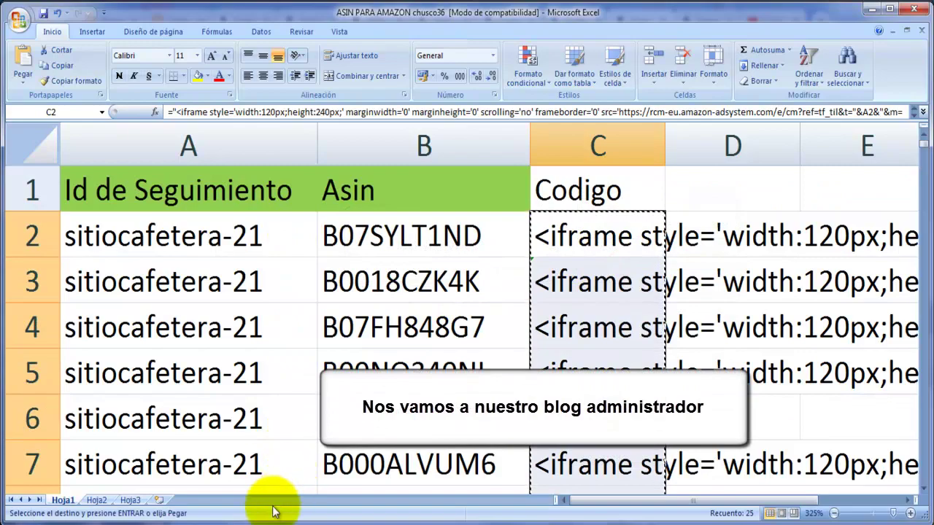
- Switch to Blogger in Chrome and paste the iframe codes into the HTML of the "Cafeteras combinadas espresso con goteo" page
{"action": "mouse_move", "coordinate": [179, 524]}
{"action": "left_click", "coordinate": [107, 514]}
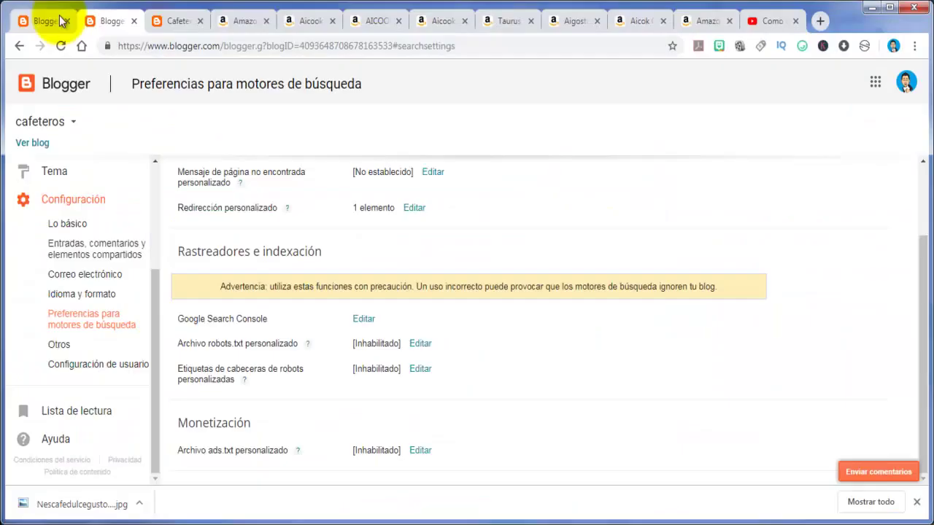
{"action": "left_click", "coordinate": [58, 20]}
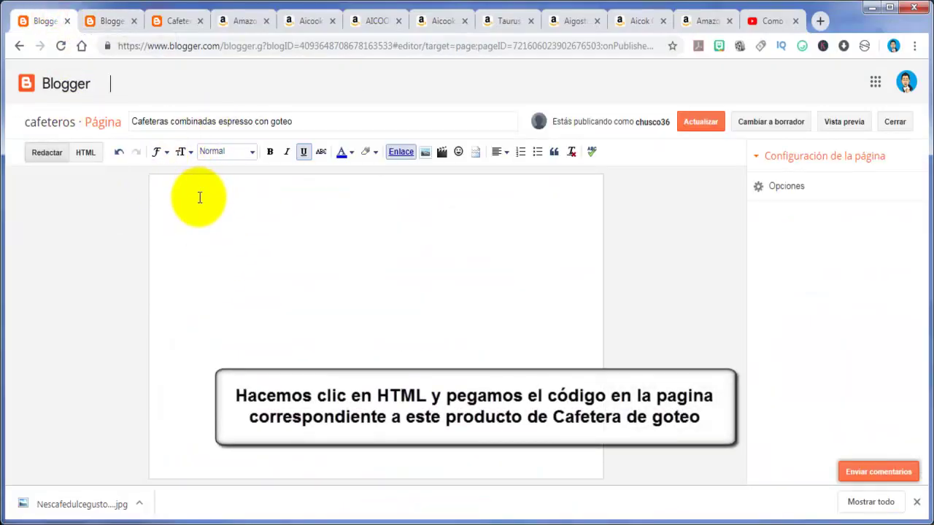
{"action": "left_click", "coordinate": [84, 151]}
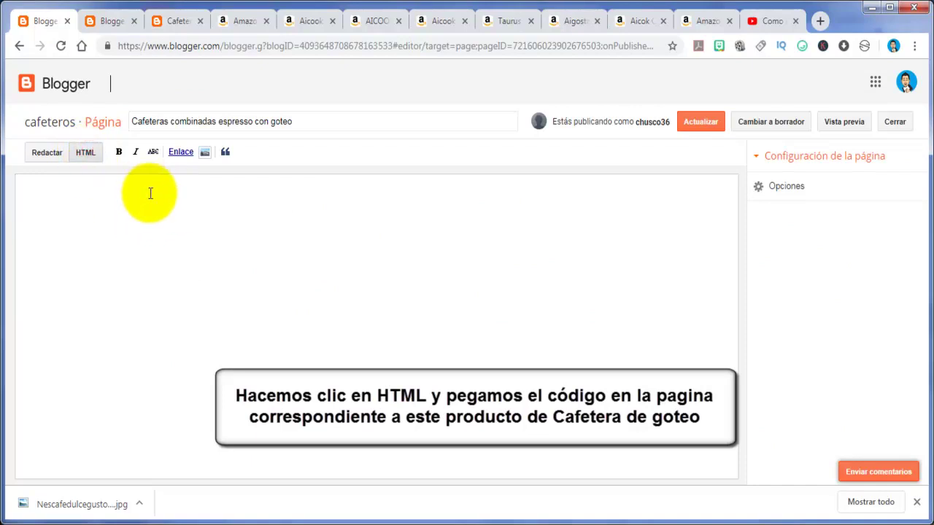
{"action": "right_click", "coordinate": [144, 200]}
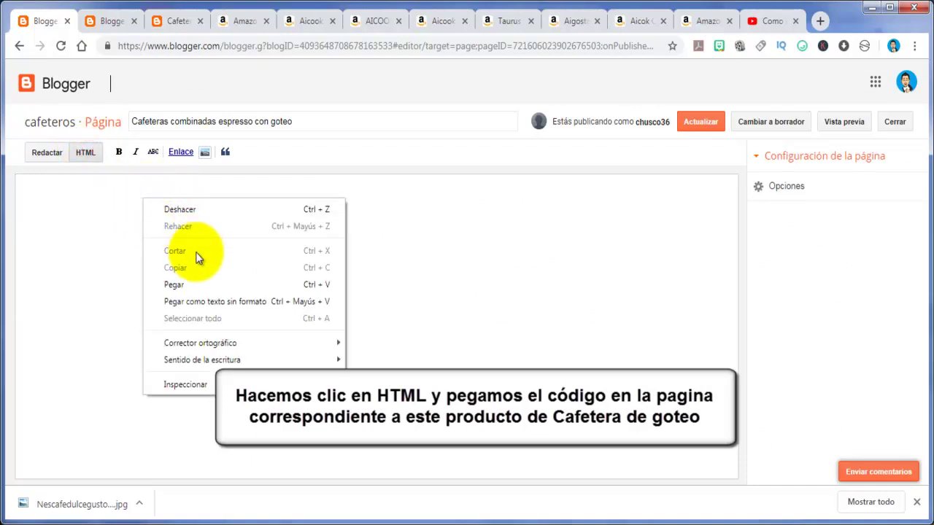
{"action": "left_click", "coordinate": [202, 285]}
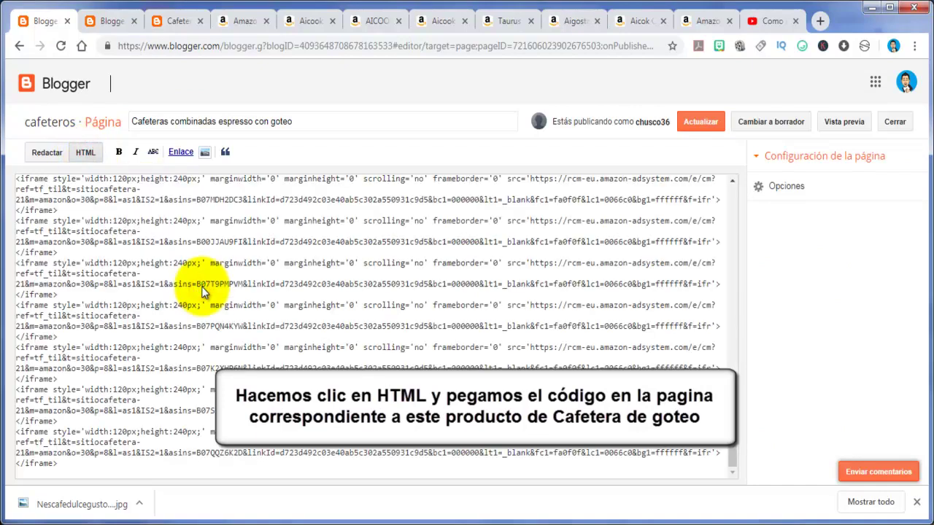
- Remove the #¡REF! line between the B00NO340NI and B000ALVUM6 codes and check the product boxes in the compose view
{"action": "scroll", "coordinate": [202, 290], "scroll_direction": "up", "scroll_amount": 10}
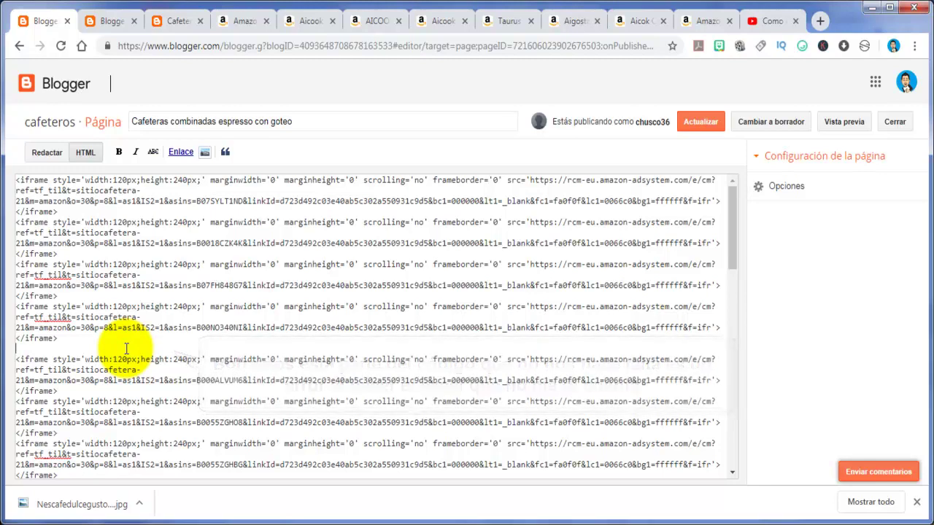
{"action": "key", "text": "BackSpace"}
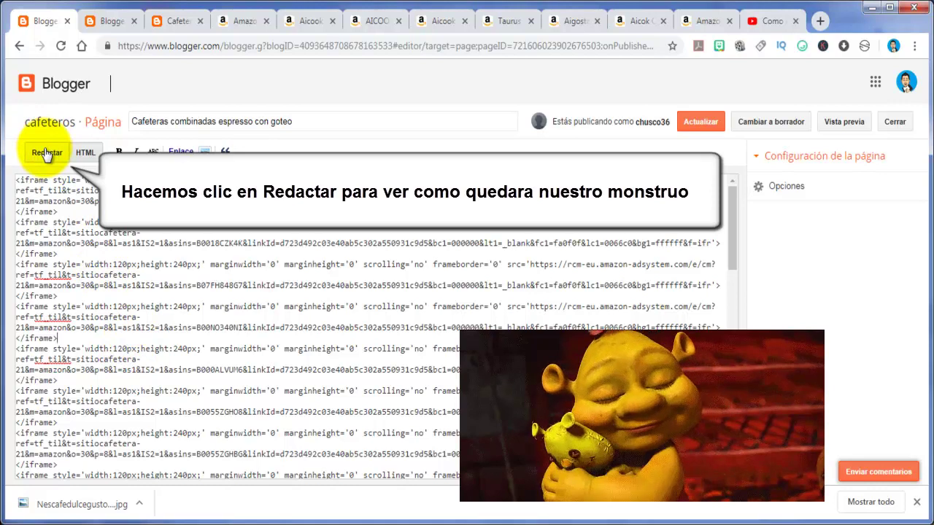
{"action": "left_click", "coordinate": [46, 153]}
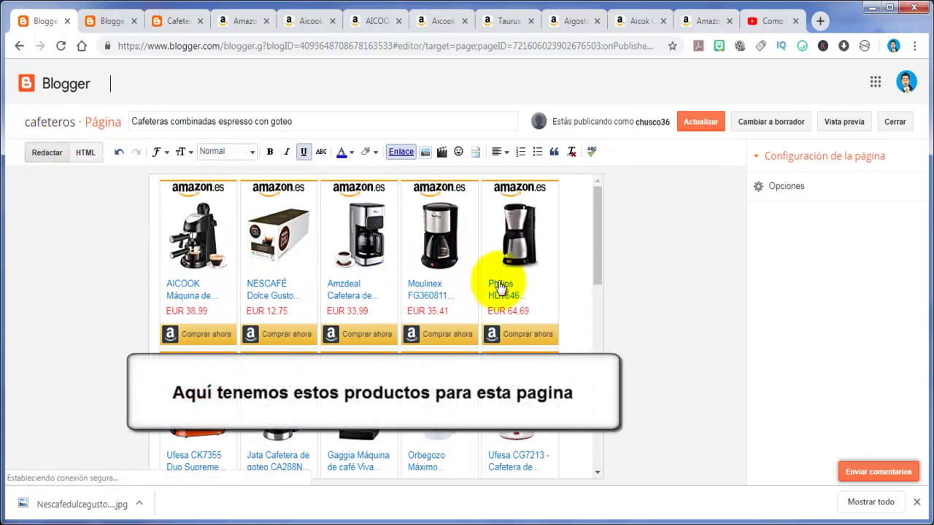
{"action": "scroll", "coordinate": [564, 260], "scroll_direction": "down", "scroll_amount": 5}
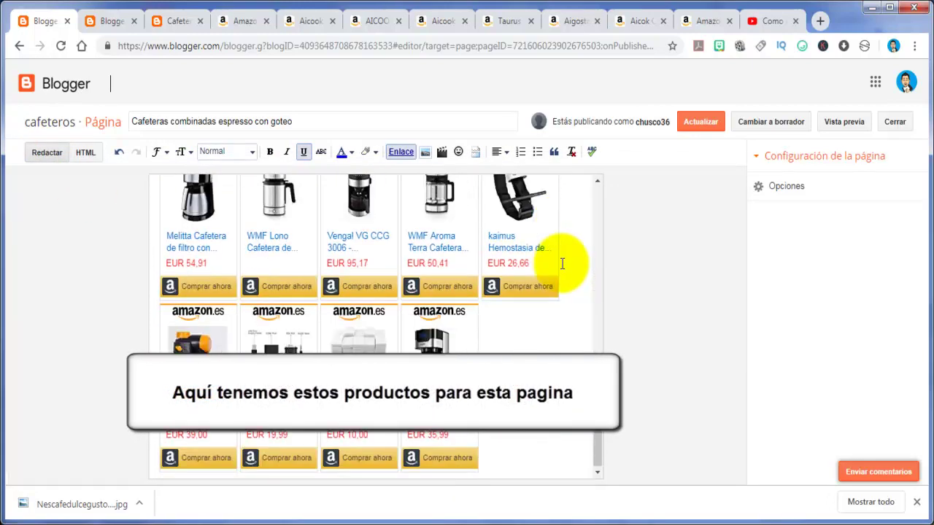
{"action": "scroll", "coordinate": [562, 264], "scroll_direction": "up", "scroll_amount": 8}
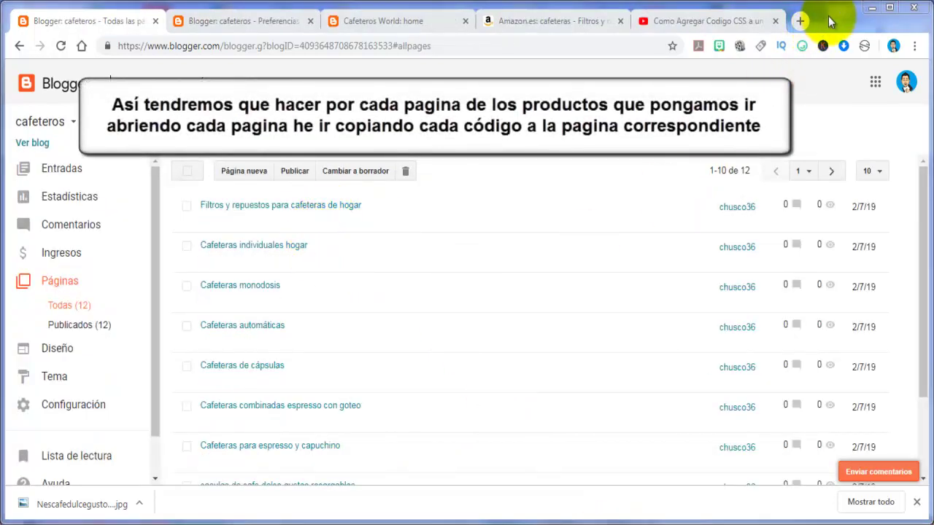
- Open the "casulas de cafe dolce gustos recargables" page in the editor and return to the page list
{"action": "scroll", "coordinate": [277, 259], "scroll_direction": "down", "scroll_amount": 3}
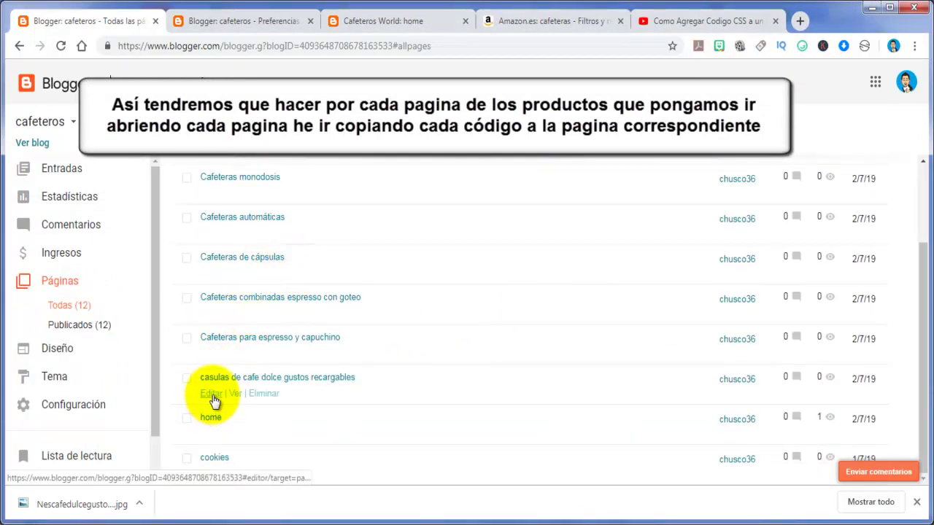
{"action": "left_click", "coordinate": [211, 394]}
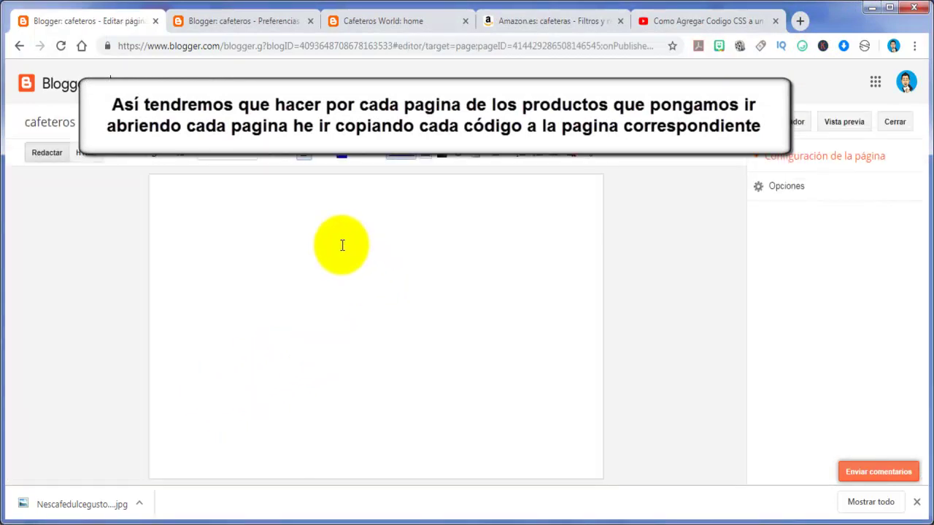
{"action": "left_click", "coordinate": [22, 46]}
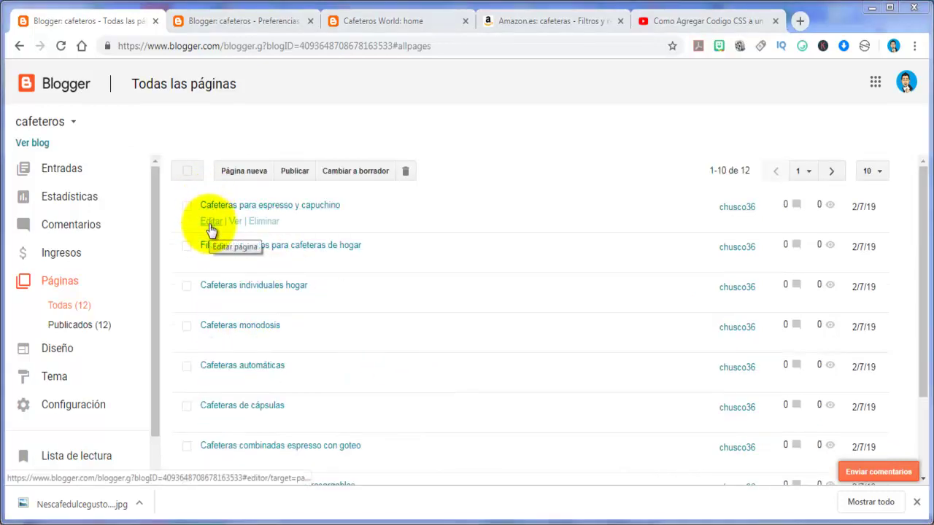
- Open the "Filtros y repuestos para cafeteras de hogar" page, save it with an update and switch to the Cafeteros World store
{"action": "left_click", "coordinate": [211, 261]}
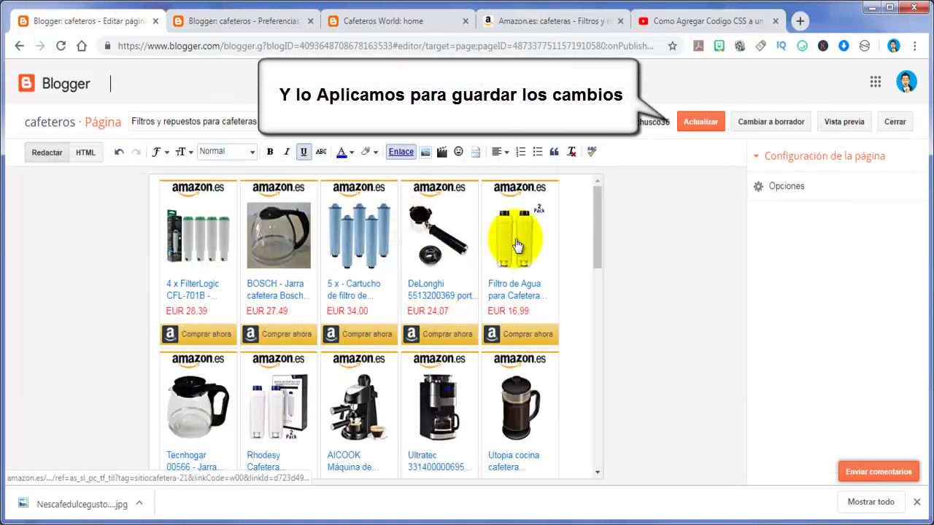
{"action": "left_click", "coordinate": [698, 122]}
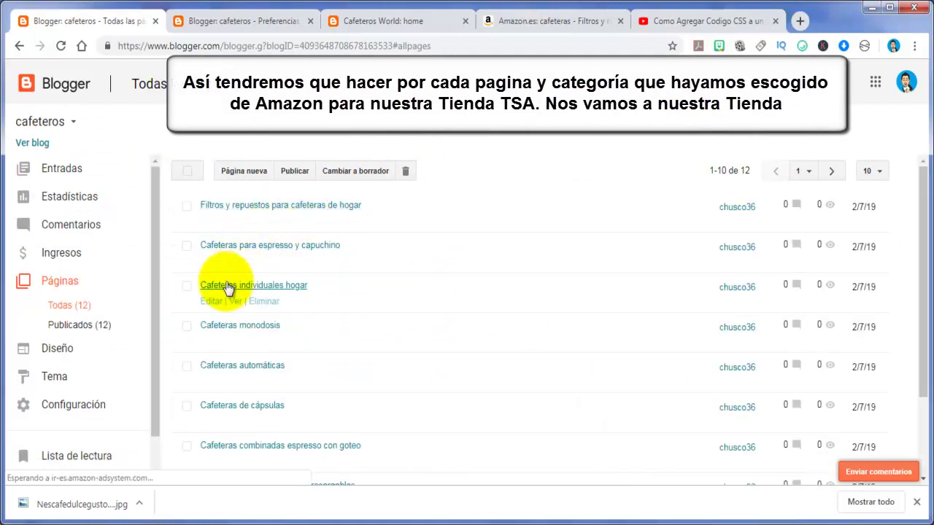
{"action": "scroll", "coordinate": [228, 390], "scroll_direction": "down", "scroll_amount": 3}
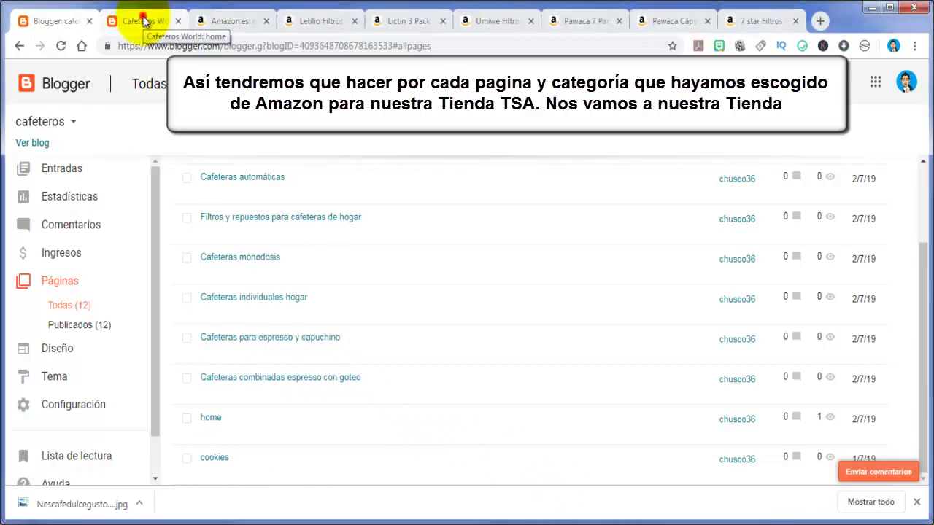
{"action": "left_click", "coordinate": [144, 21]}
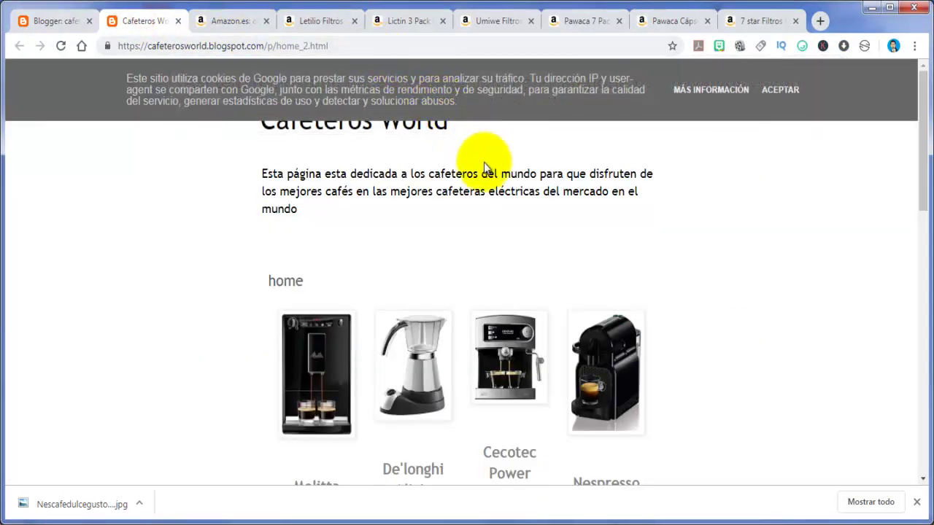